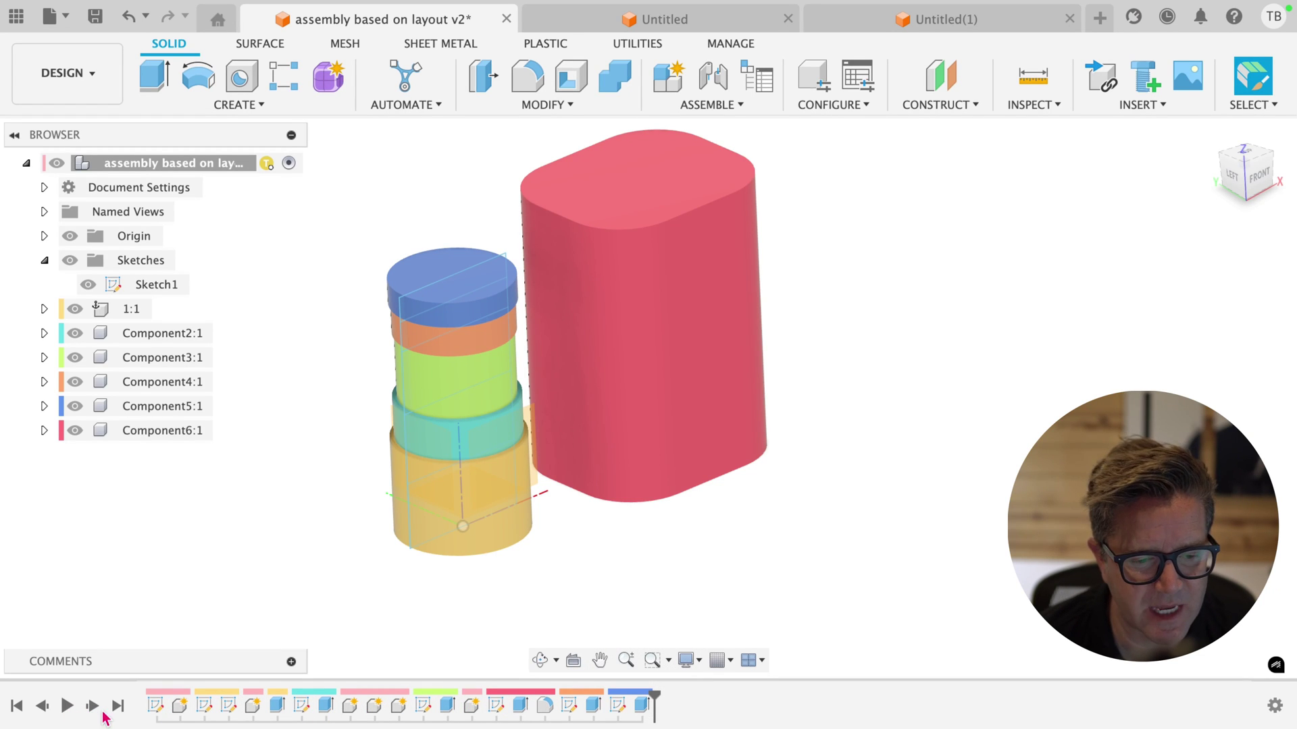
# - Play back the layout assembly's design history and view the stacked components
pyautogui.click(69, 706)
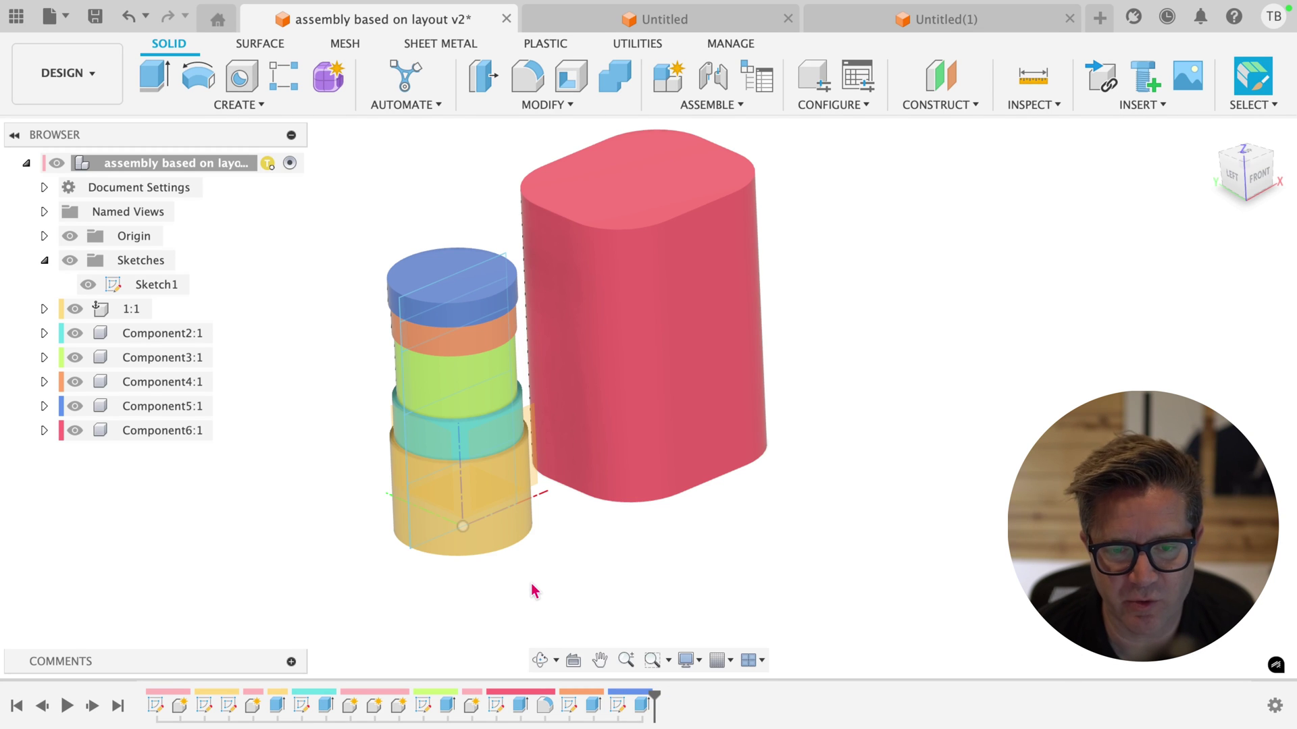
pyautogui.keyDown('shift'); pyautogui.moveTo(637, 566); pyautogui.dragTo(643, 567, button='middle'); pyautogui.keyUp('shift')
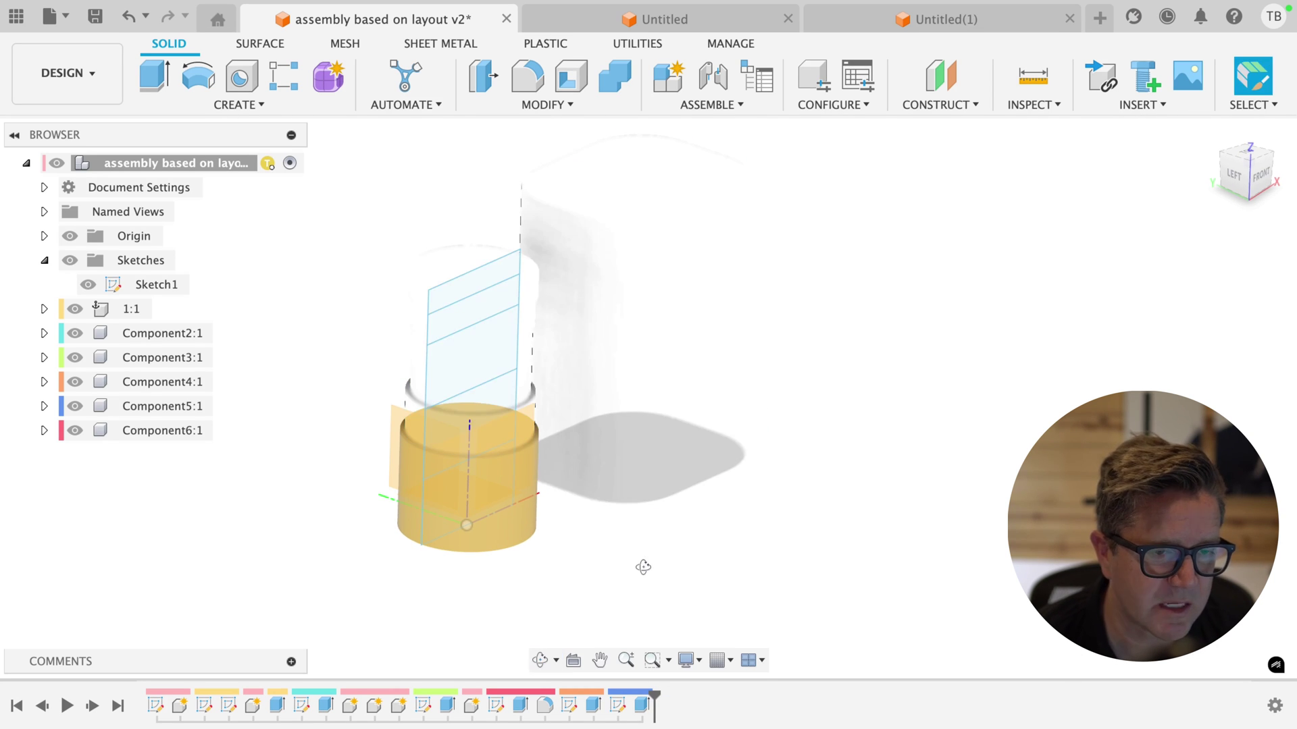
# - In the empty Untitled(1) design, sketch a rectangle on the horizontal XY plane and extrude it upward about 44 mm
pyautogui.click(910, 21)
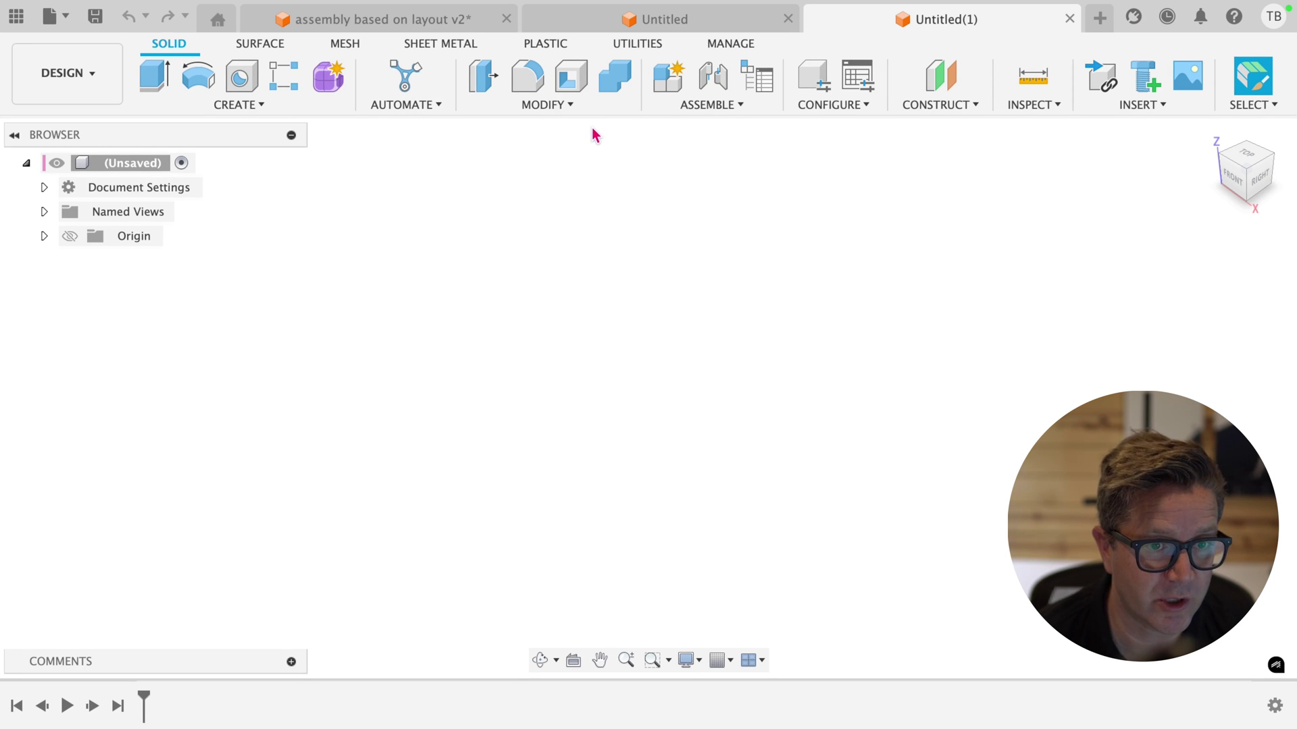
pyautogui.click(238, 105)
pyautogui.click(193, 144)
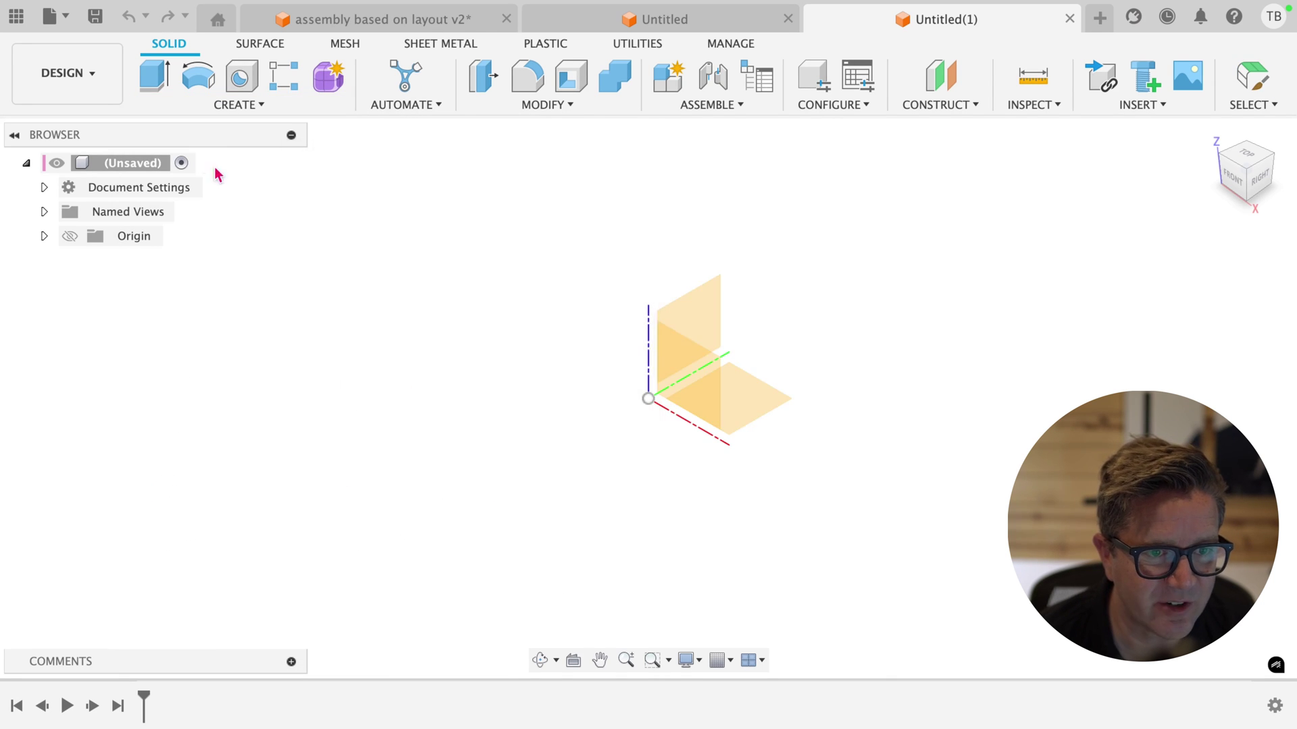
pyautogui.click(732, 397)
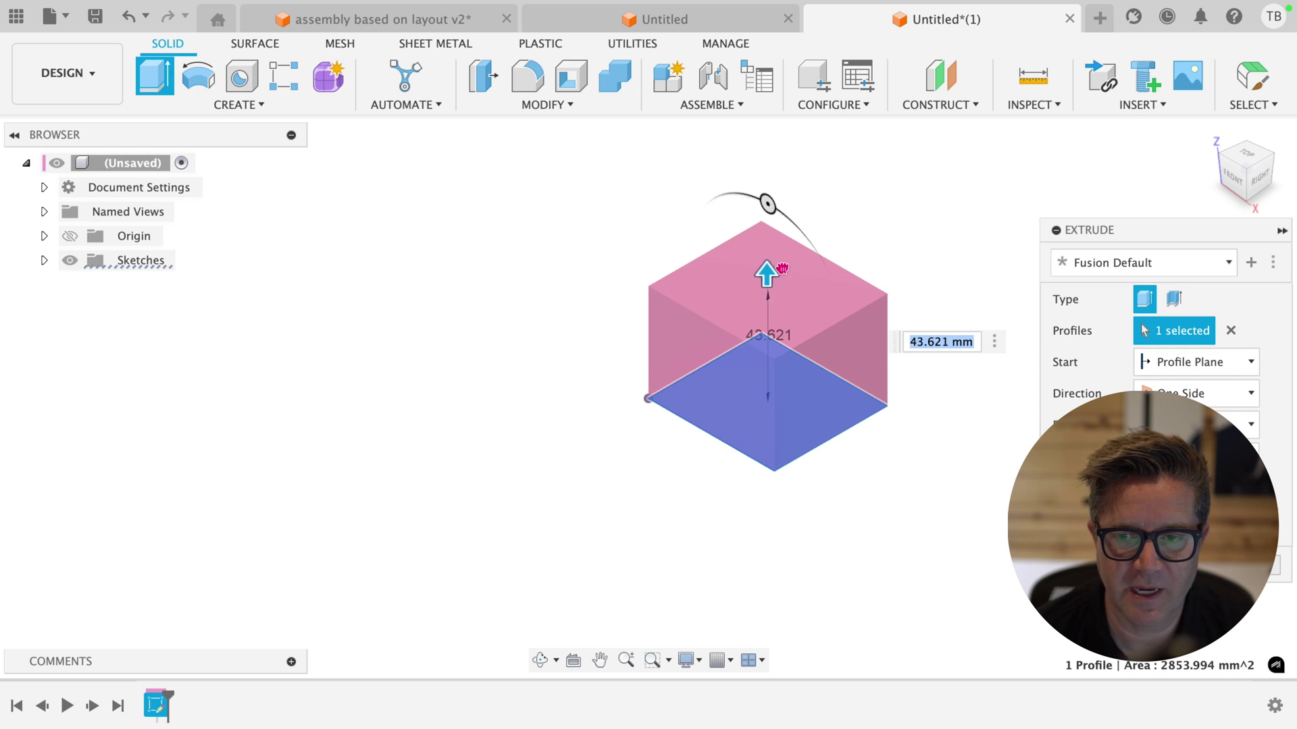
pyautogui.press('Return')
# - Fillet all the edges around the box's top face with a large radius
pyautogui.press('f')
pyautogui.click(795, 297)
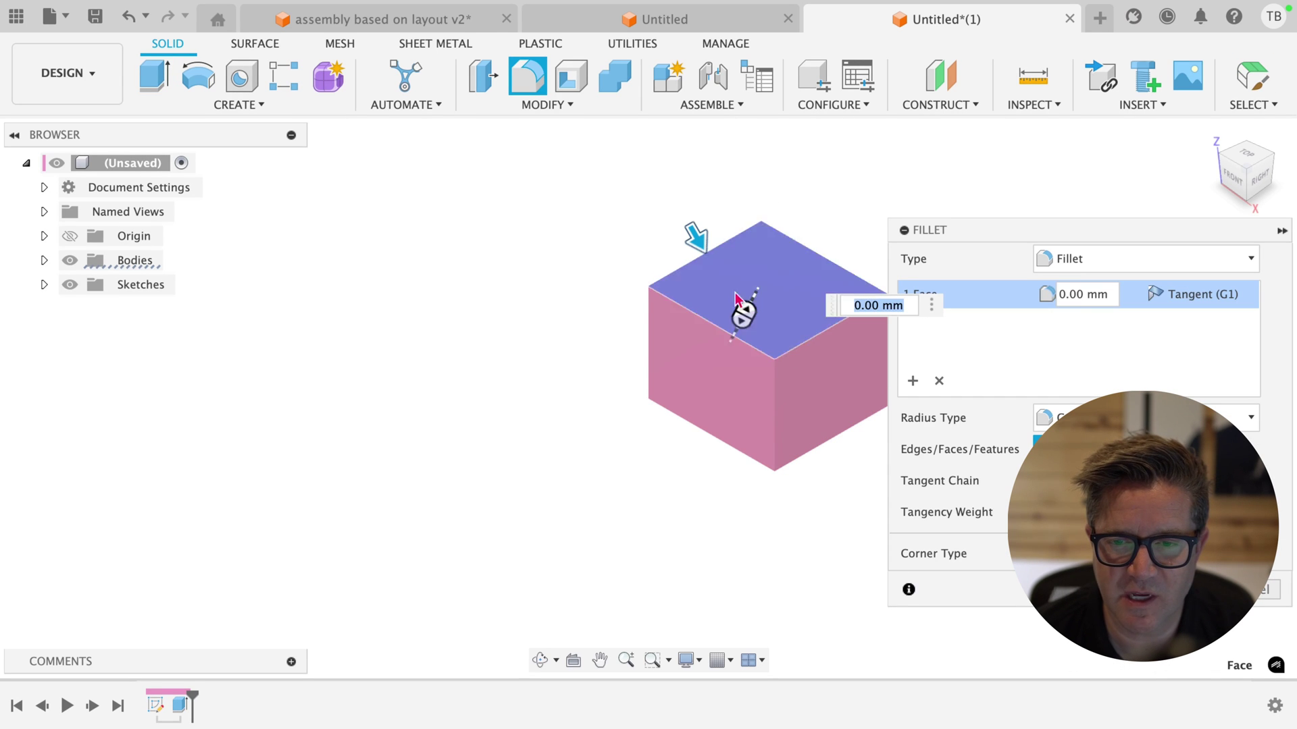
pyautogui.moveTo(698, 250); pyautogui.dragTo(696, 238)
pyautogui.press('Return')
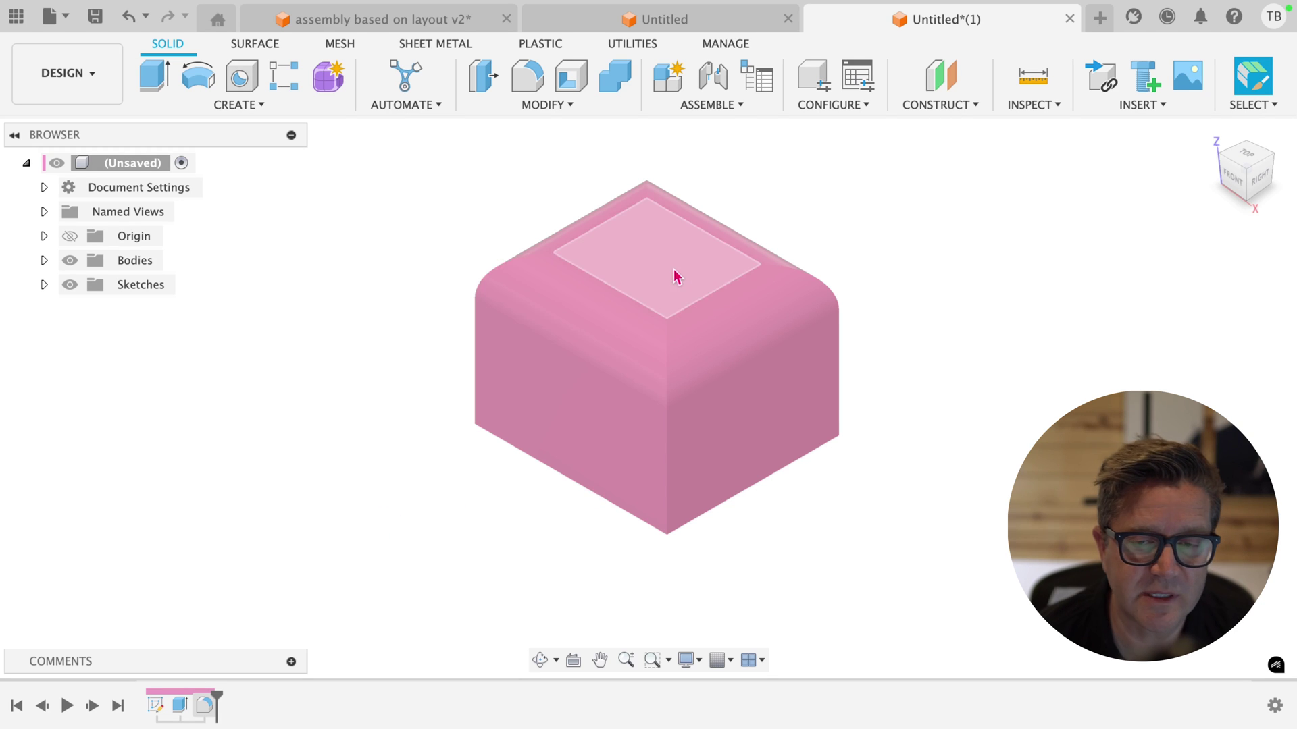
# - Create an offset construction plane from the XY plane, placed well above the filleted block
pyautogui.scroll(-3, 674, 268)
pyautogui.scroll(3, 675, 176)
pyautogui.click(937, 76)
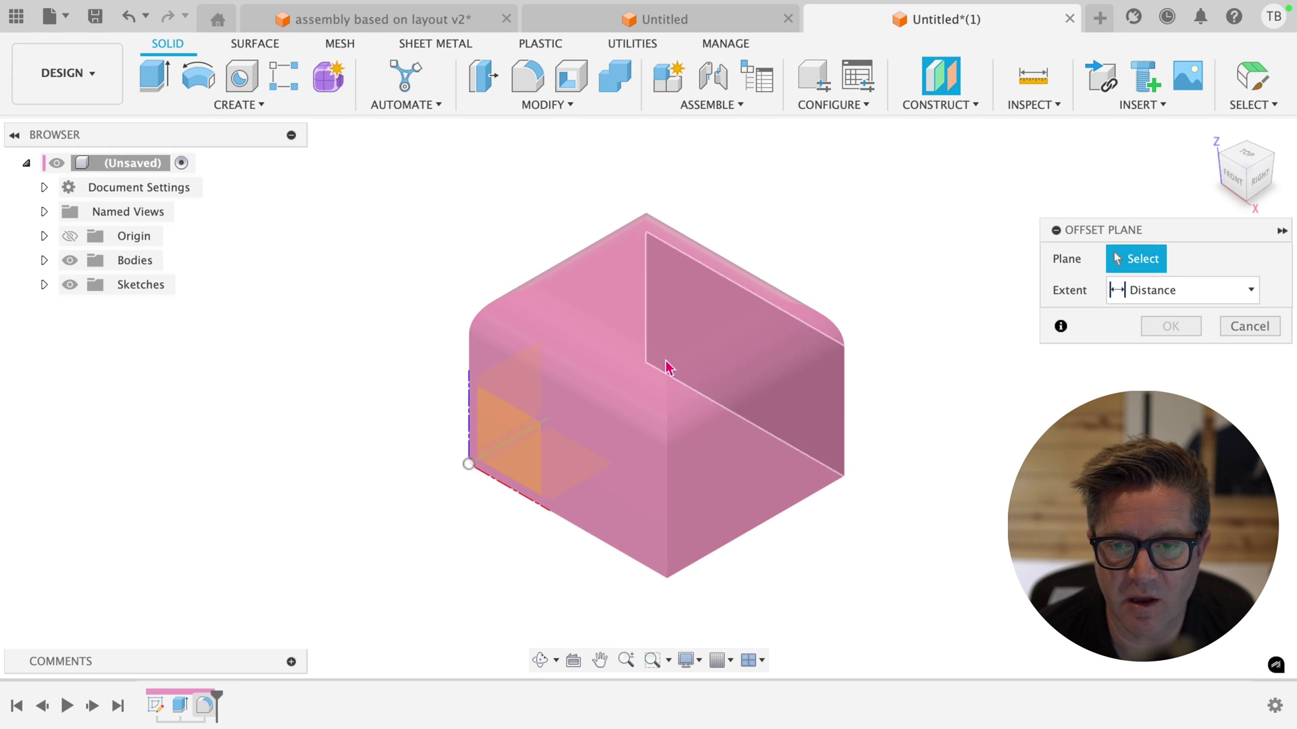
pyautogui.keyDown('shift'); pyautogui.moveTo(718, 528); pyautogui.dragTo(684, 402, button='middle'); pyautogui.keyUp('shift')
pyautogui.click(574, 466)
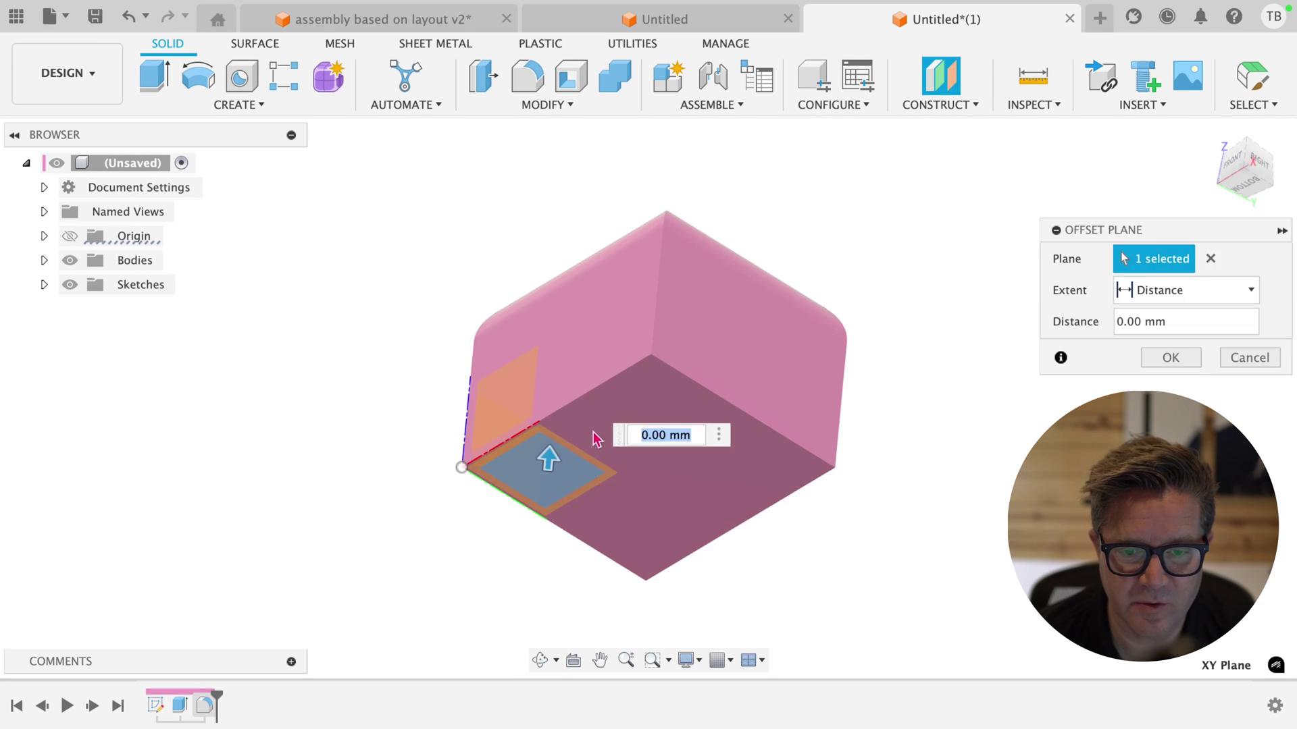
pyautogui.keyDown('shift'); pyautogui.moveTo(596, 440); pyautogui.dragTo(559, 544, button='middle'); pyautogui.keyUp('shift')
pyautogui.moveTo(553, 414); pyautogui.dragTo(566, 150)
pyautogui.click(1175, 358)
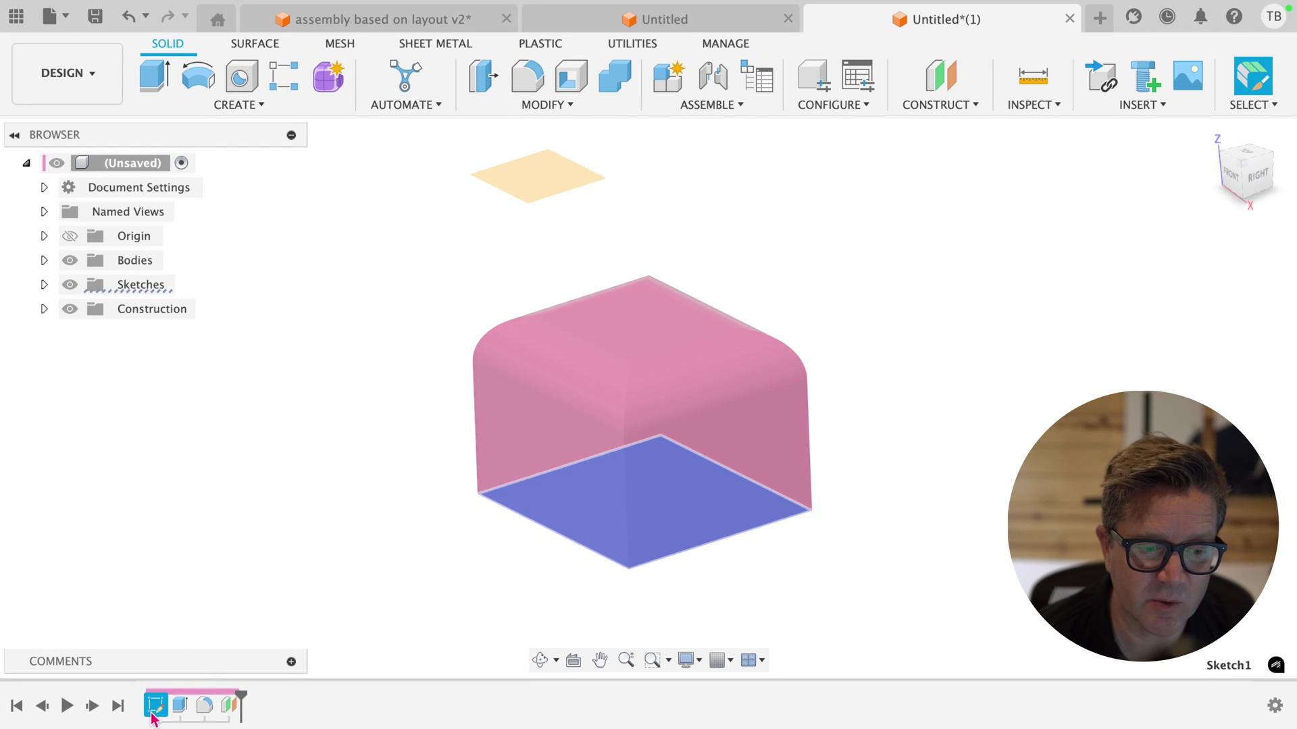
# - Try to redefine the base sketch's plane onto the offset plane above the block
pyautogui.rightClick(154, 708)
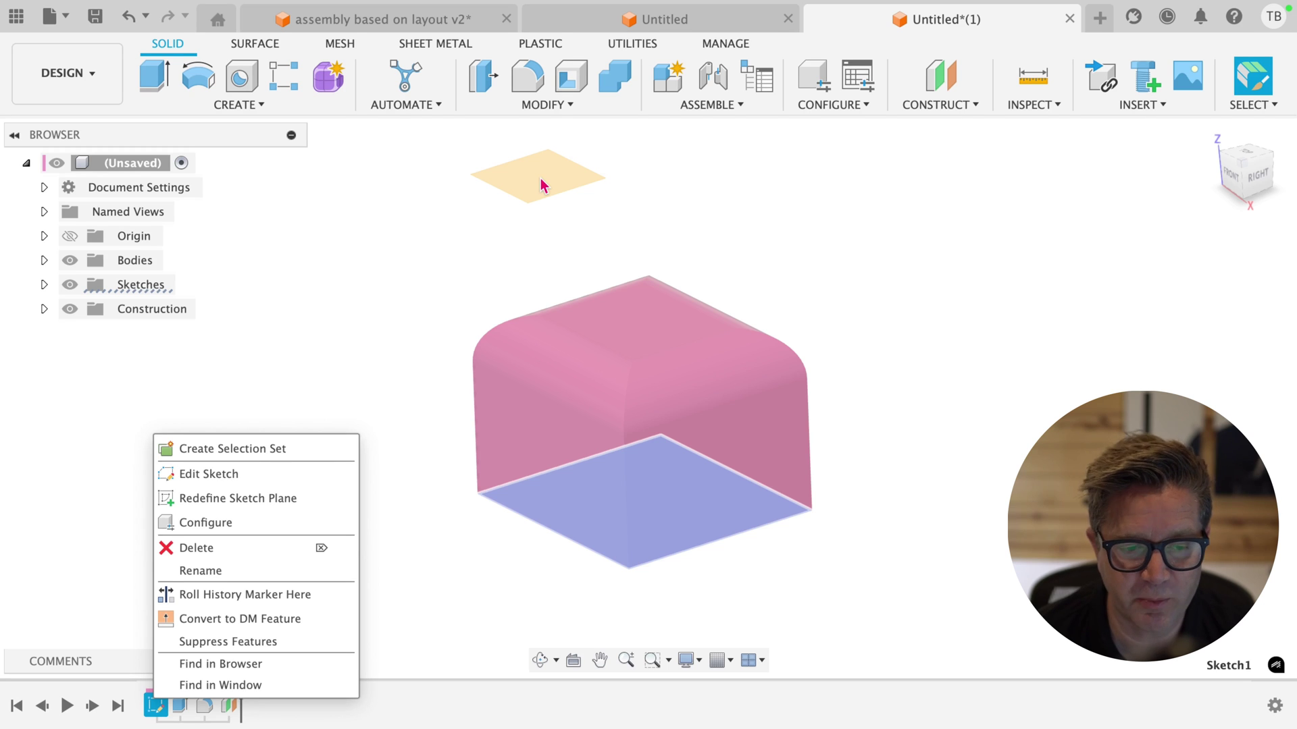
pyautogui.click(284, 498)
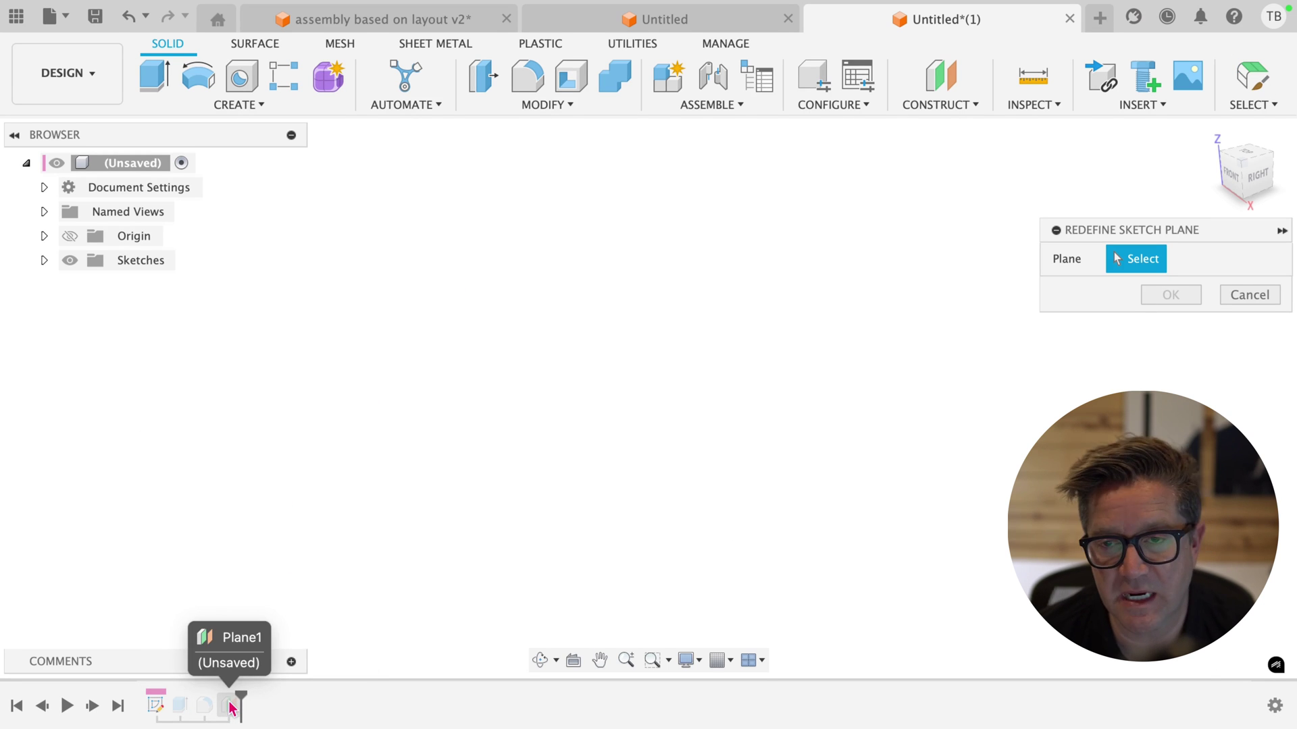
pyautogui.press('Escape')
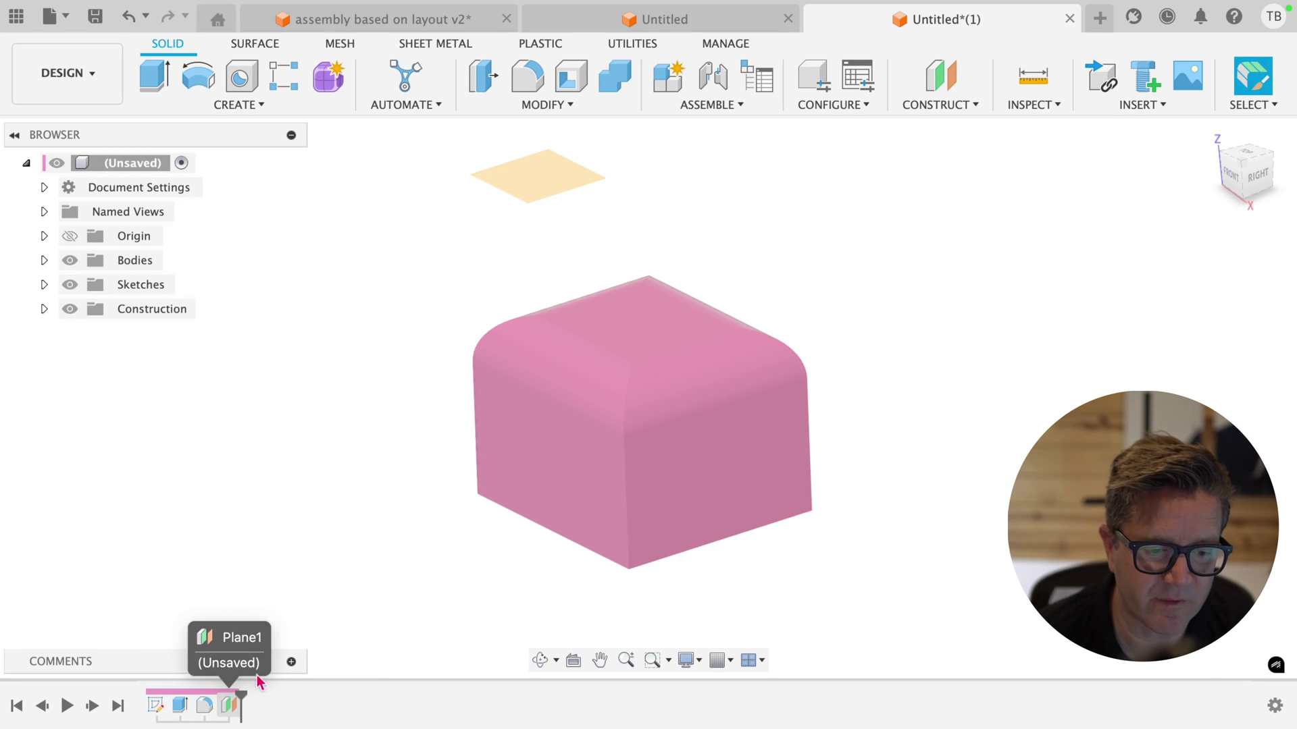
# - Reorder the offset plane in the timeline so it comes ahead of the base sketch
pyautogui.click(229, 705)
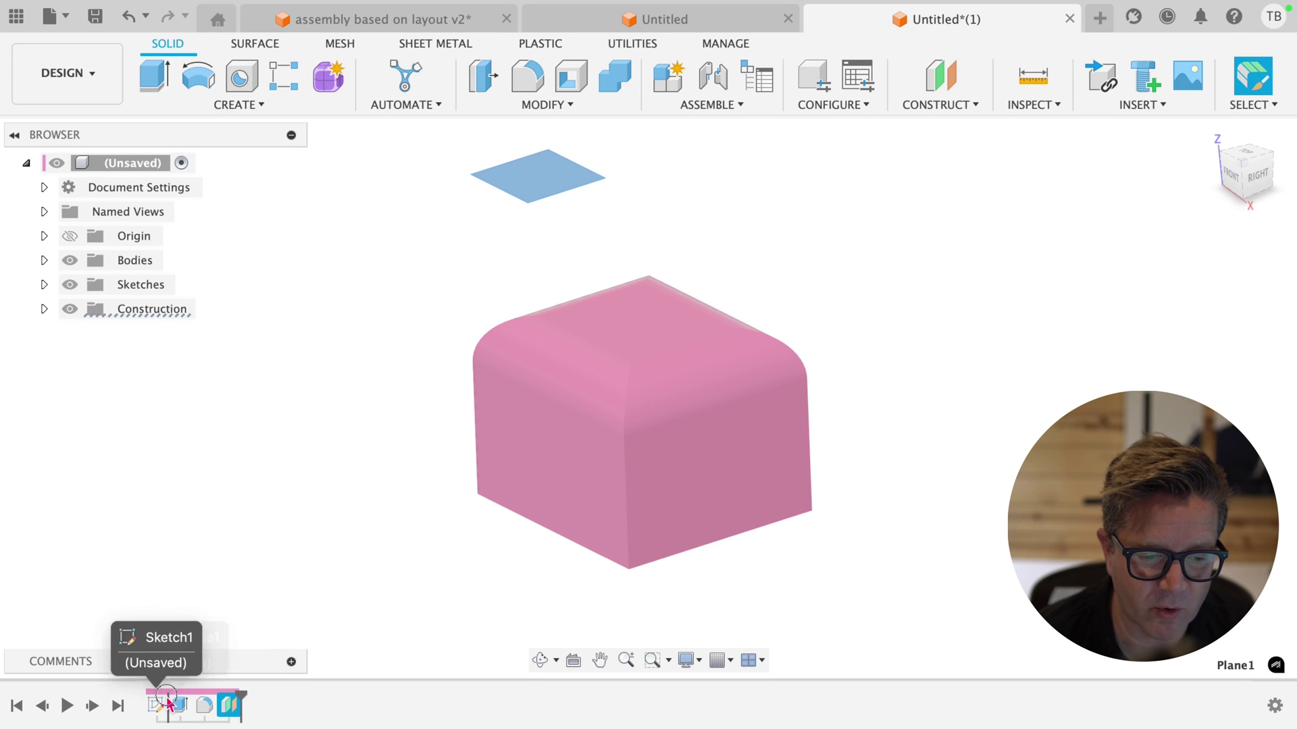
pyautogui.moveTo(167, 698); pyautogui.dragTo(151, 697)
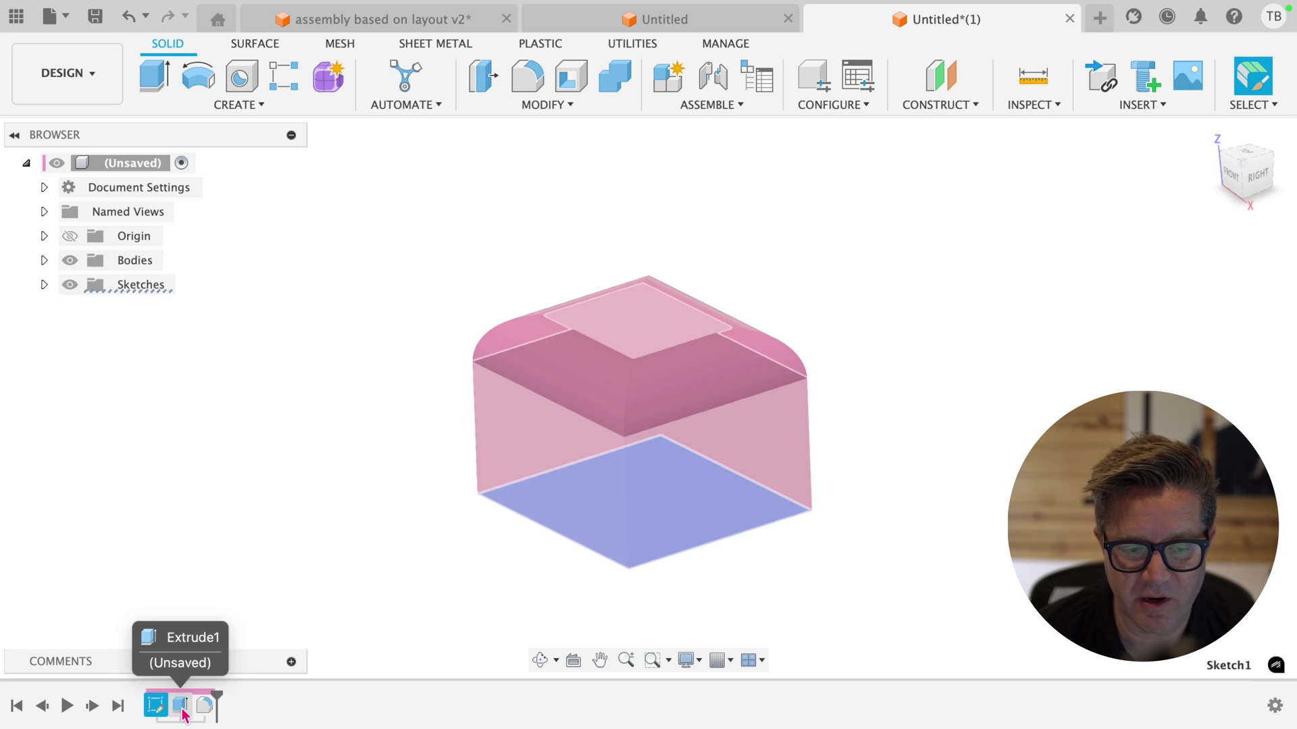
# - Examine which geometry the extrude and fillet features in the timeline create on the block
pyautogui.click(180, 706)
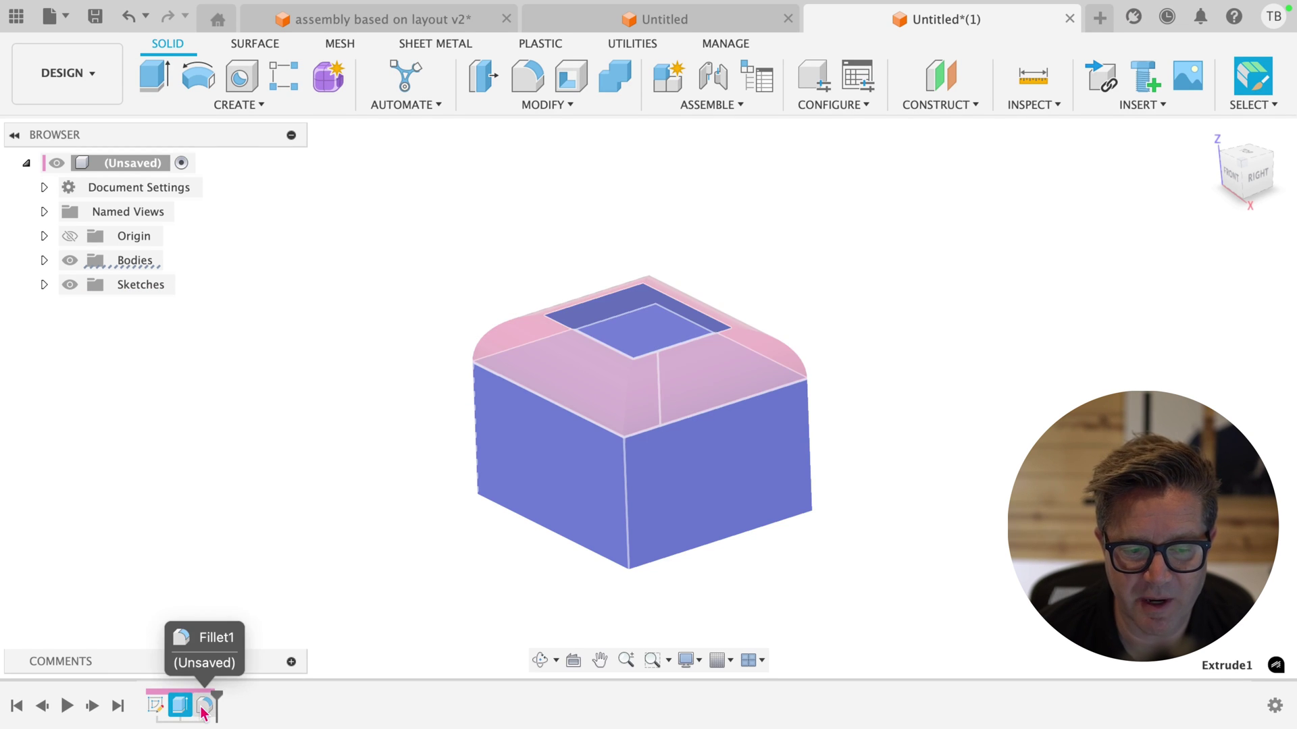
pyautogui.click(278, 585)
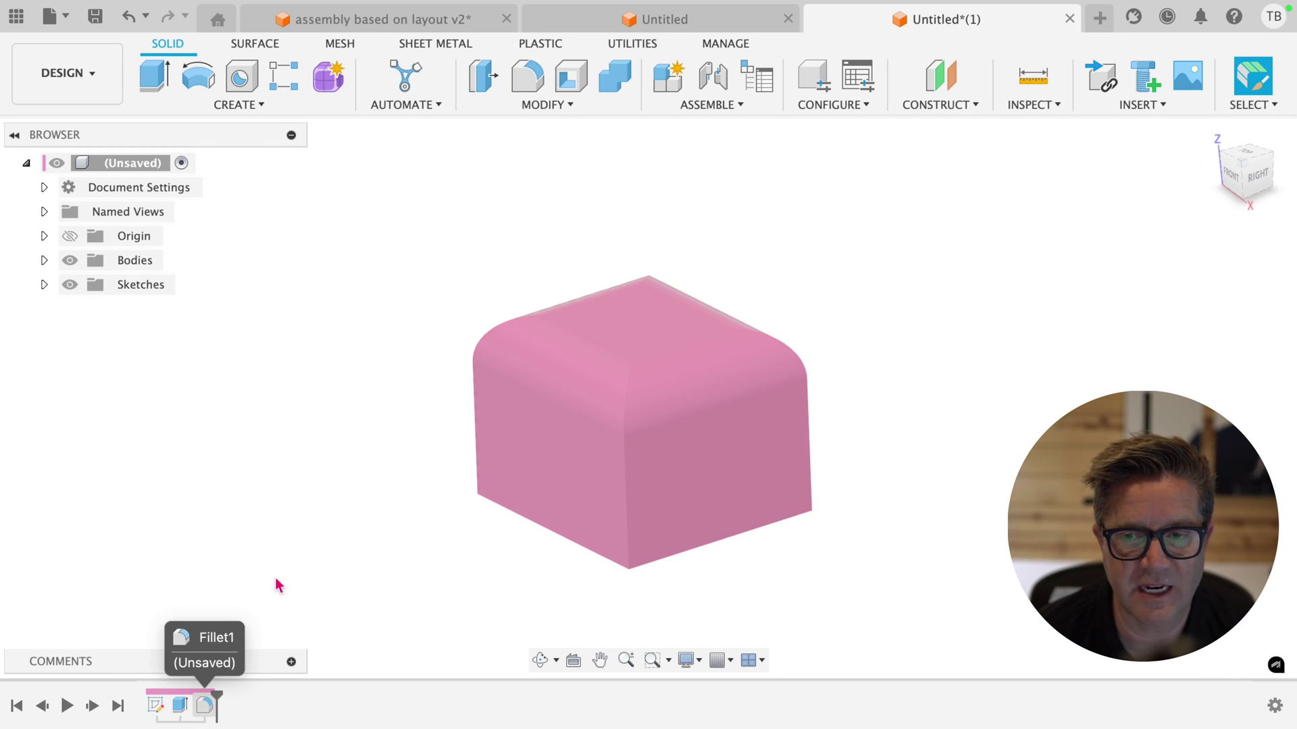
pyautogui.click(204, 706)
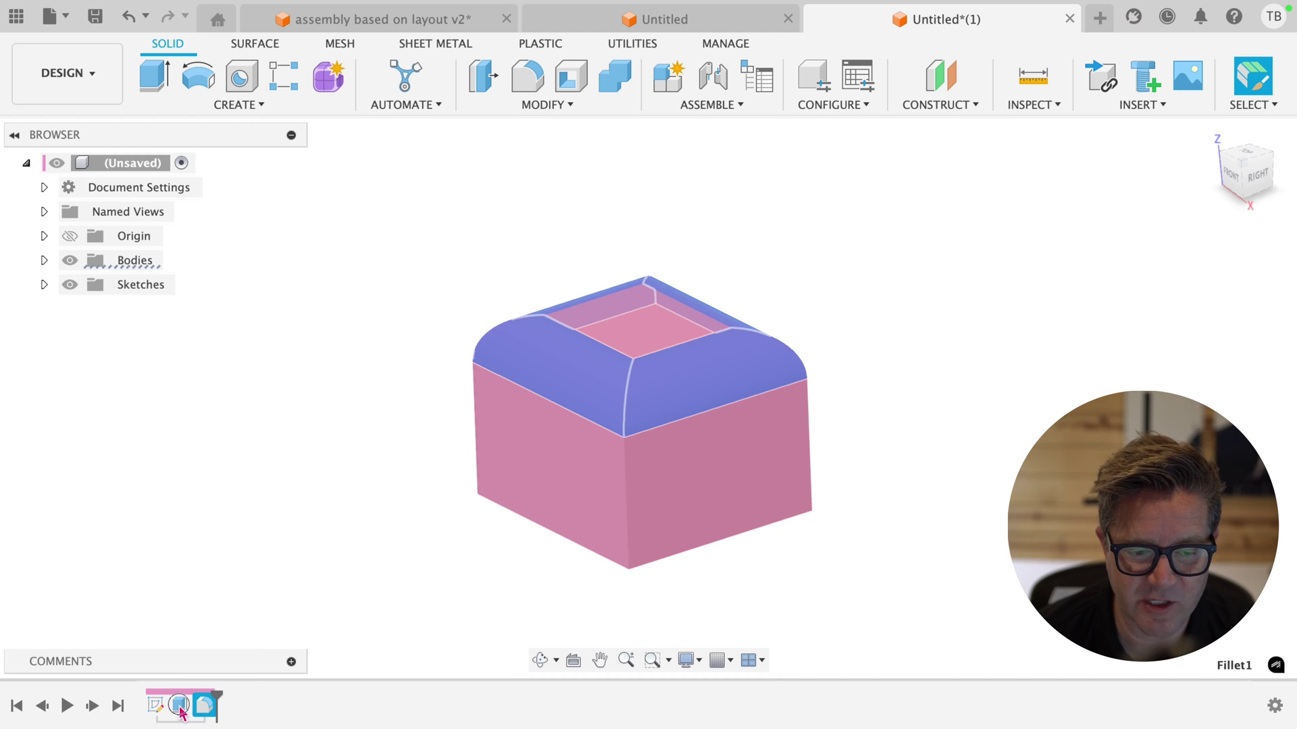
pyautogui.click(198, 595)
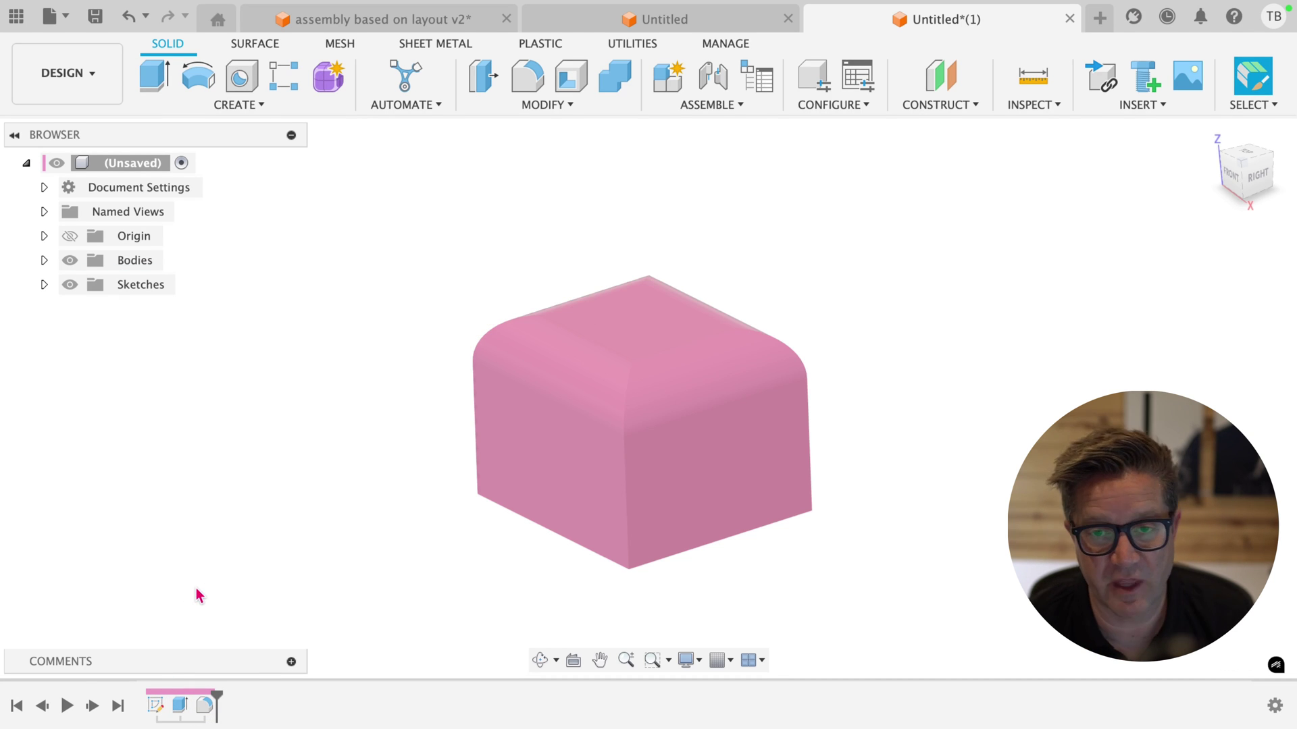
# - Start a sketch on the front plane and draw a rectangle beside and above the filleted block
pyautogui.click(250, 106)
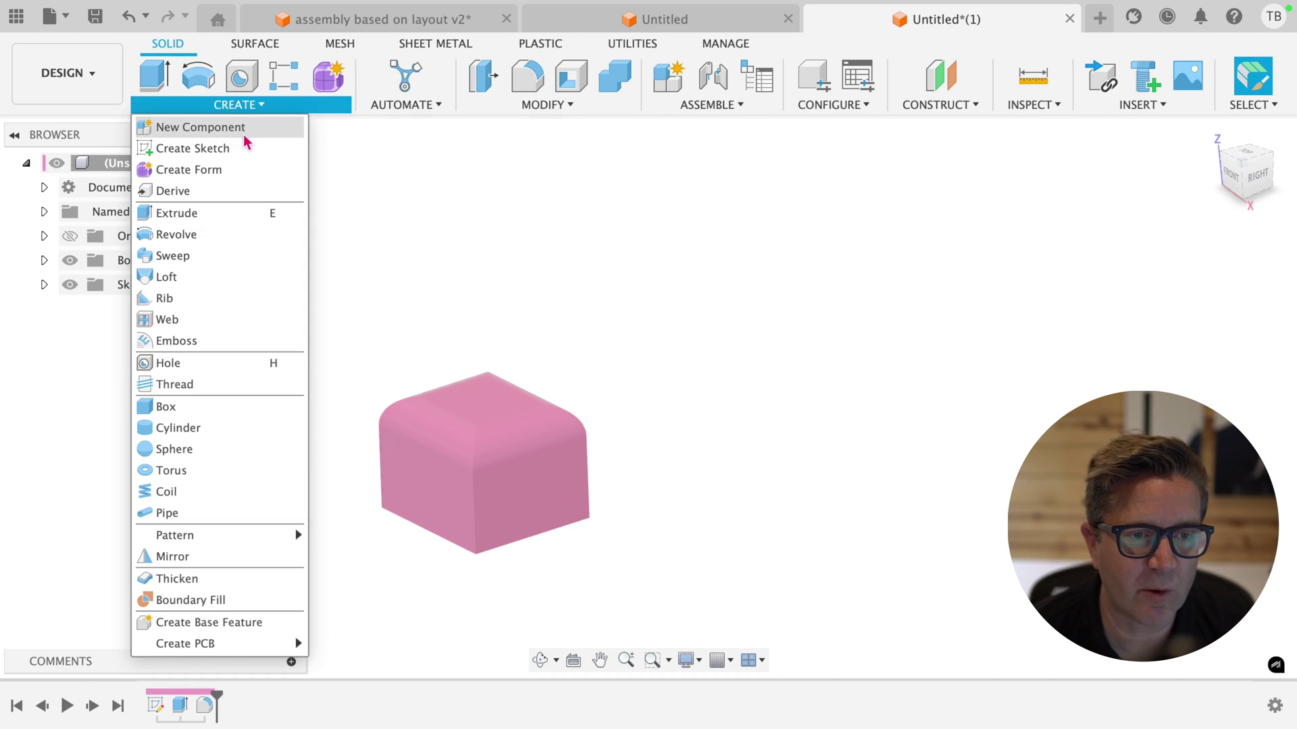
pyautogui.click(242, 147)
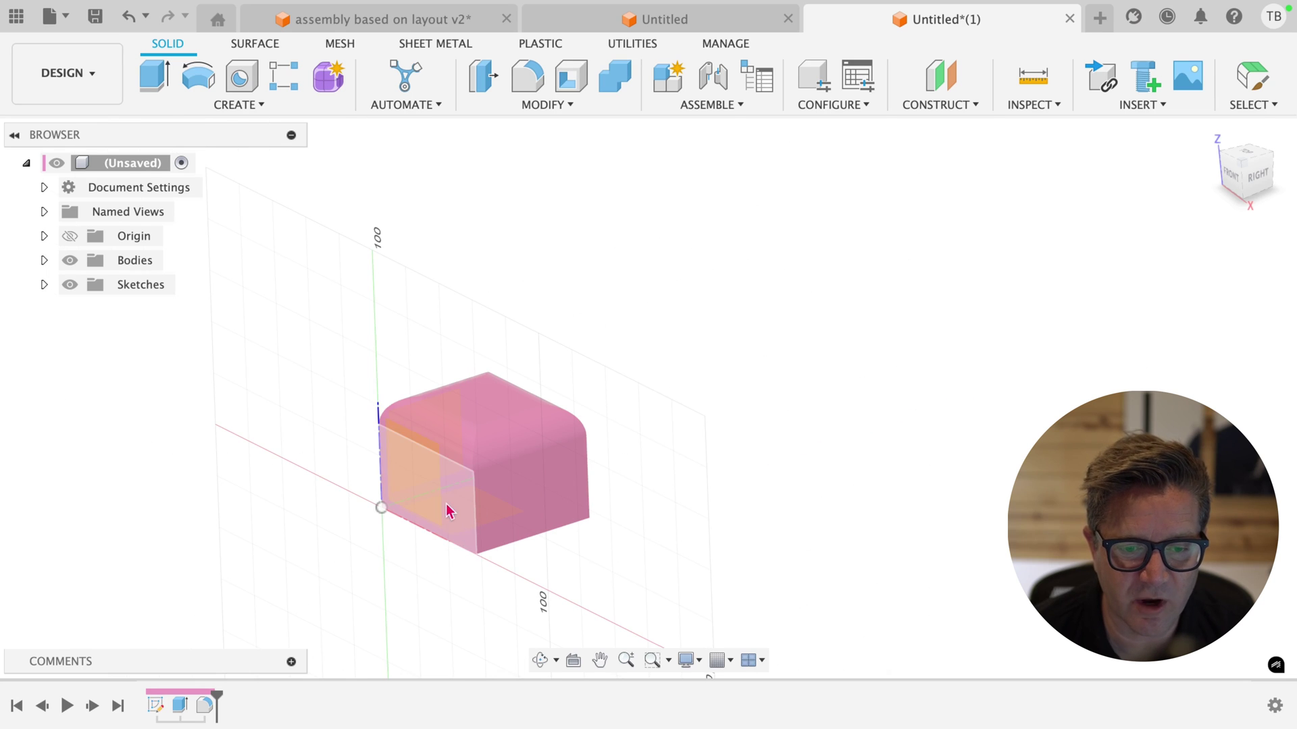
pyautogui.click(420, 486)
pyautogui.press('r')
pyautogui.click(310, 202)
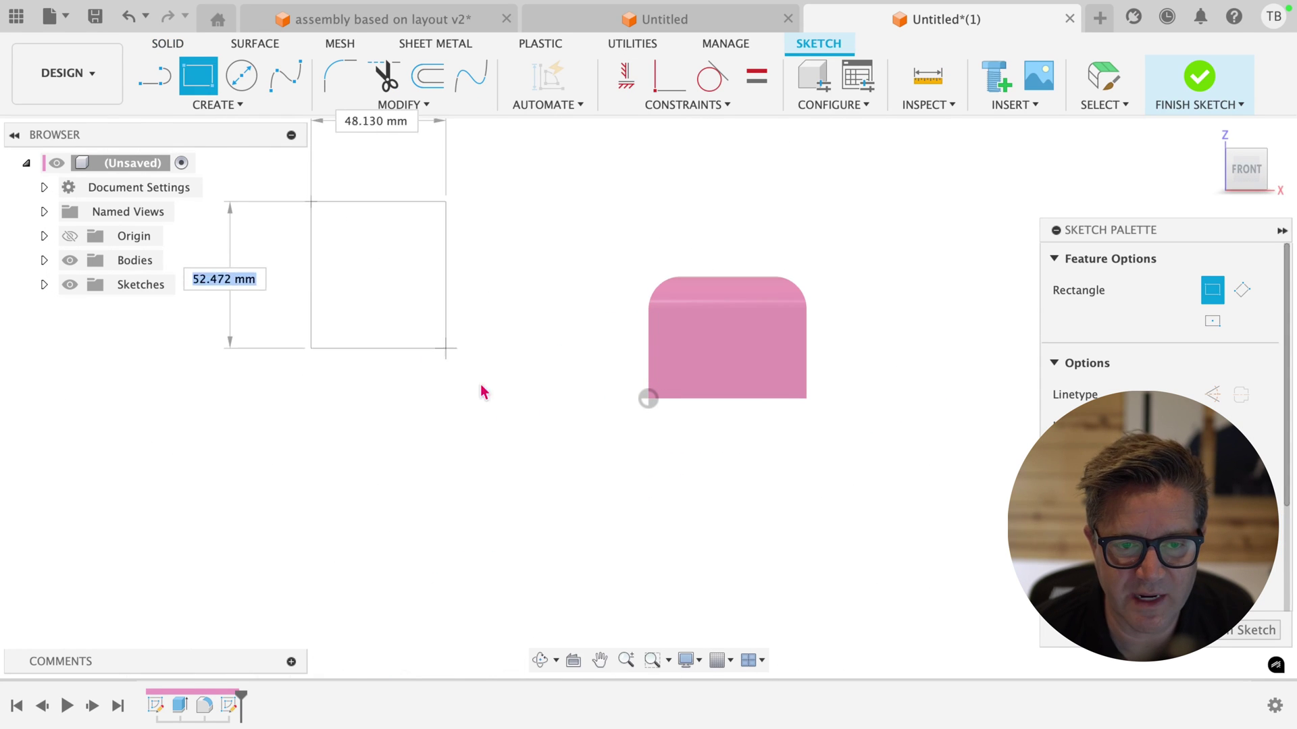
pyautogui.click(501, 397)
# - Extrude the new rectangle backward into a separate box larger than the filleted block
pyautogui.press('e')
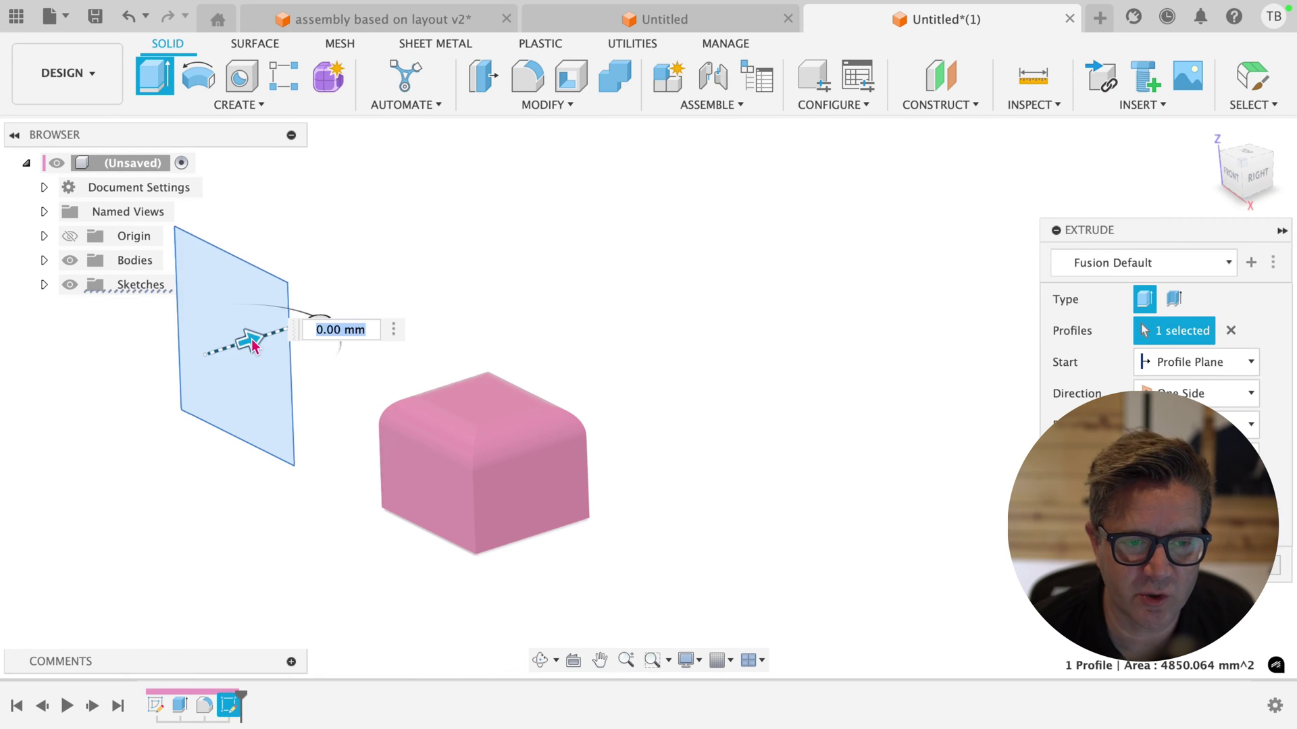
pyautogui.moveTo(253, 344); pyautogui.dragTo(463, 270)
pyautogui.press('Return')
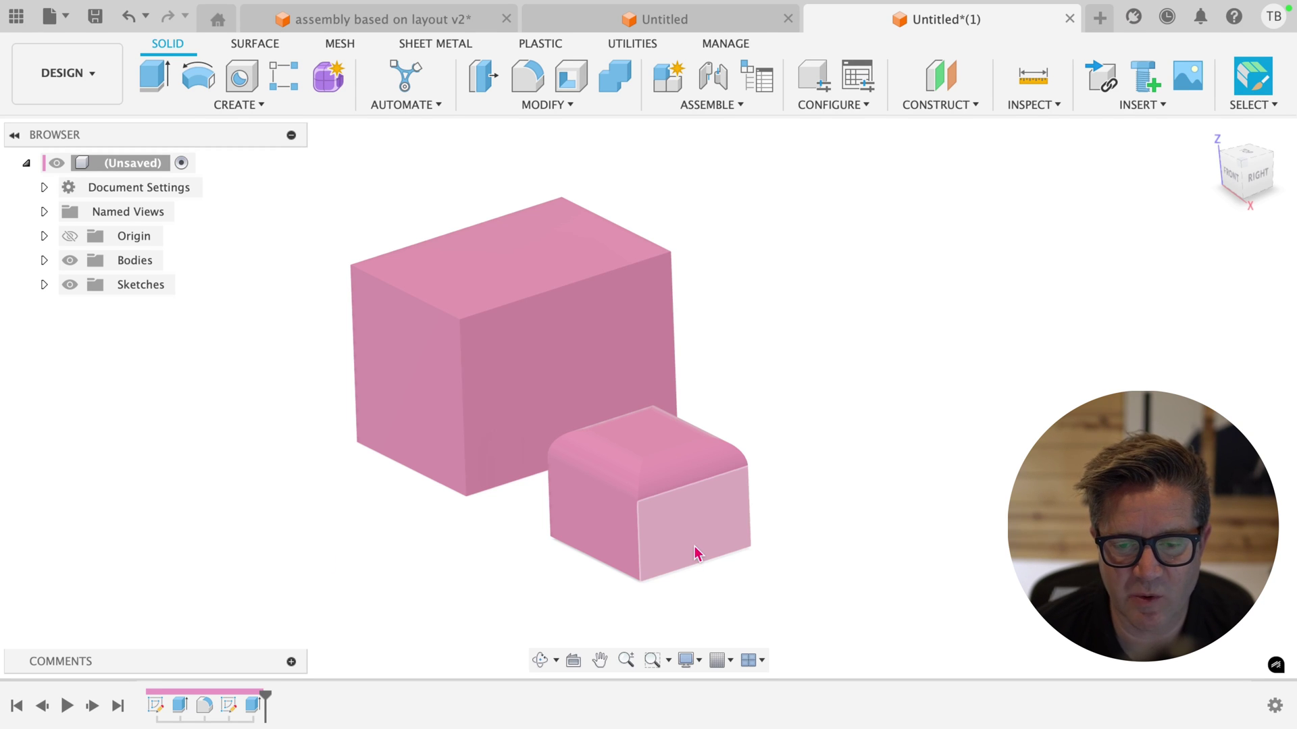
# - Reorder the larger box's sketch and extrude together to the beginning of the timeline
pyautogui.click(229, 706)
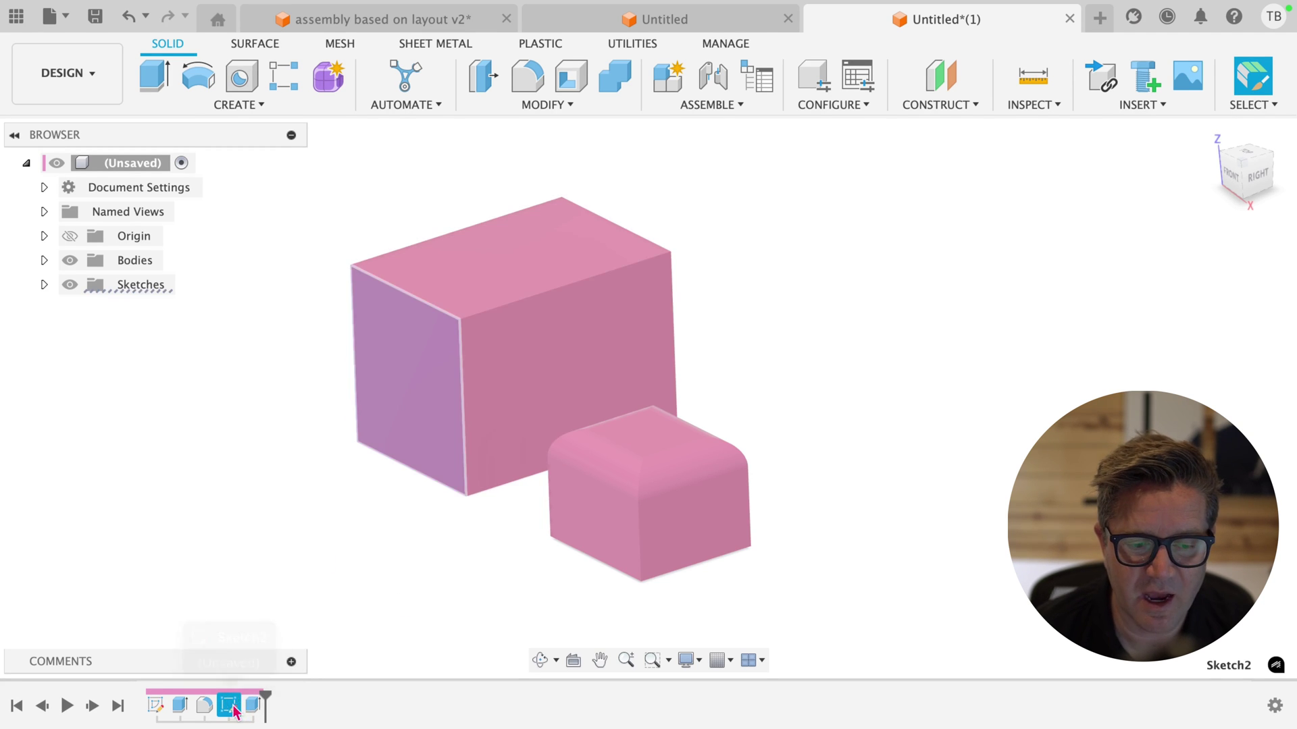
pyautogui.keyDown('shift'); pyautogui.click(249, 708); pyautogui.keyUp('shift')
pyautogui.moveTo(247, 709); pyautogui.dragTo(125, 706)
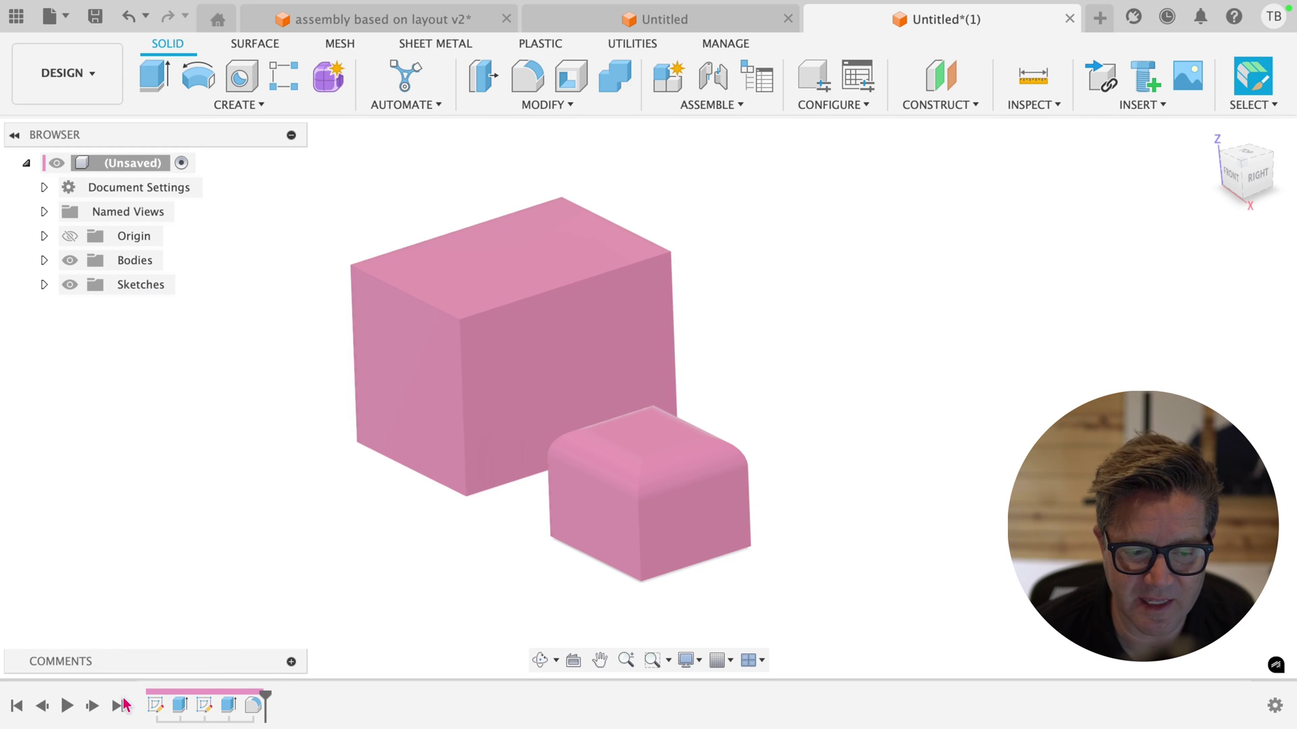
# - Roll the history marker back to just after the larger box's extrude, before the filleted block's sketch
pyautogui.click(180, 706)
pyautogui.moveTo(272, 705)
pyautogui.mouseDown()
pyautogui.moveTo(180, 699)
pyautogui.moveTo(203, 709)
pyautogui.mouseUp()
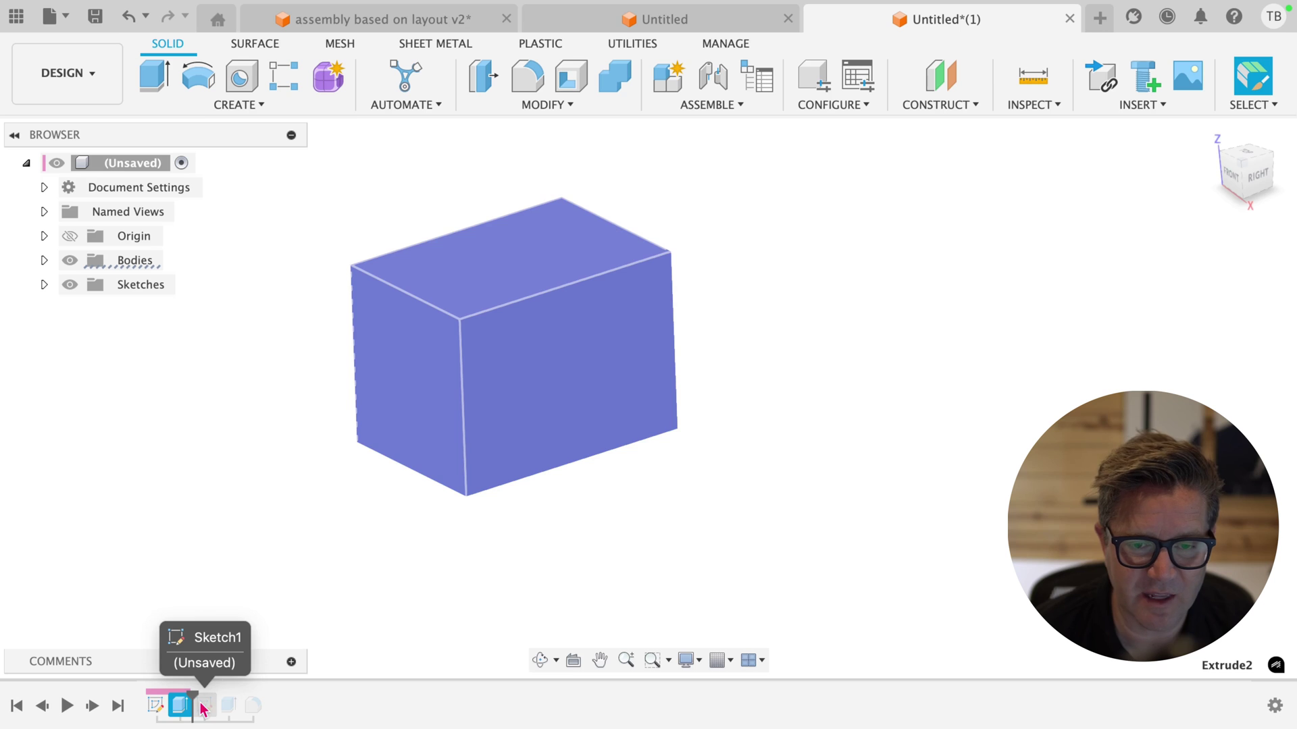
pyautogui.click(366, 548)
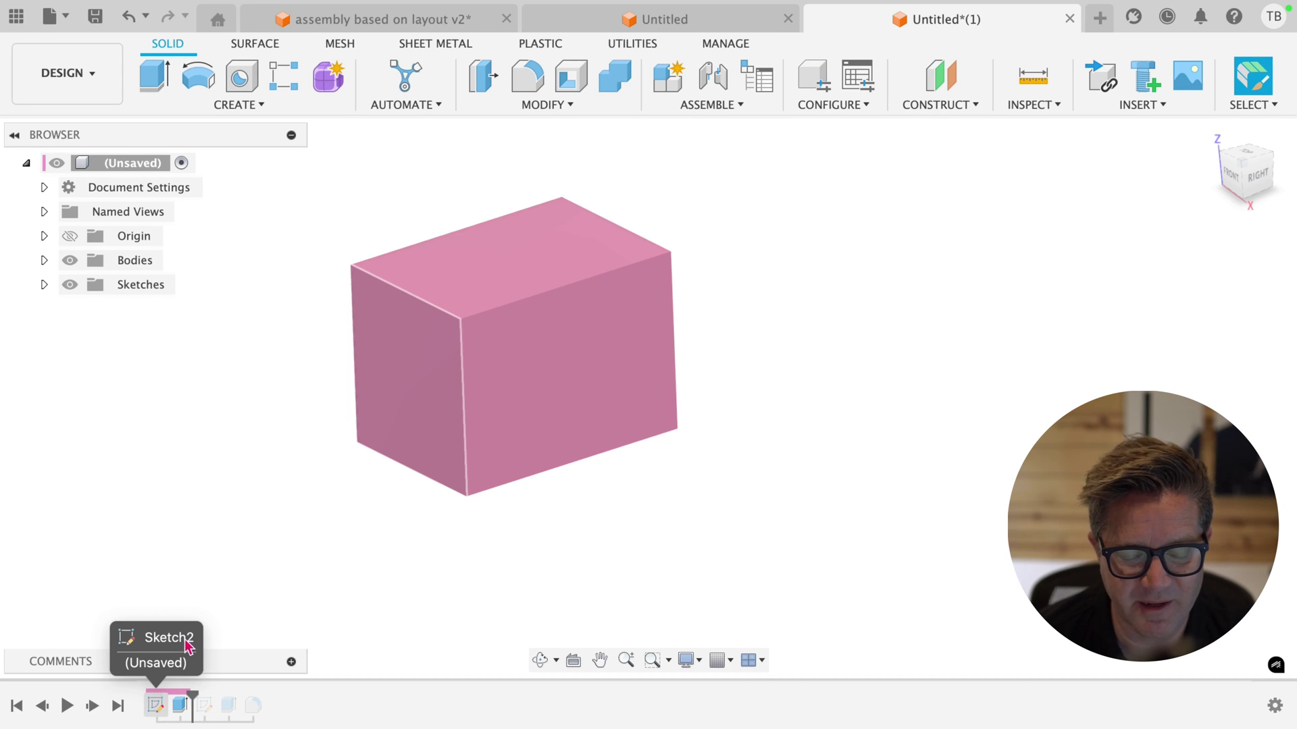
# - Switch to the layout assembly document and examine which timeline features belong to the tall red component's side faces
pyautogui.click(392, 19)
pyautogui.moveTo(813, 519)
pyautogui.keyDown('shift'); pyautogui.mouseDown(button='middle')
pyautogui.moveTo(796, 526)
pyautogui.moveTo(796, 501)
pyautogui.mouseUp(button='middle'); pyautogui.keyUp('shift')
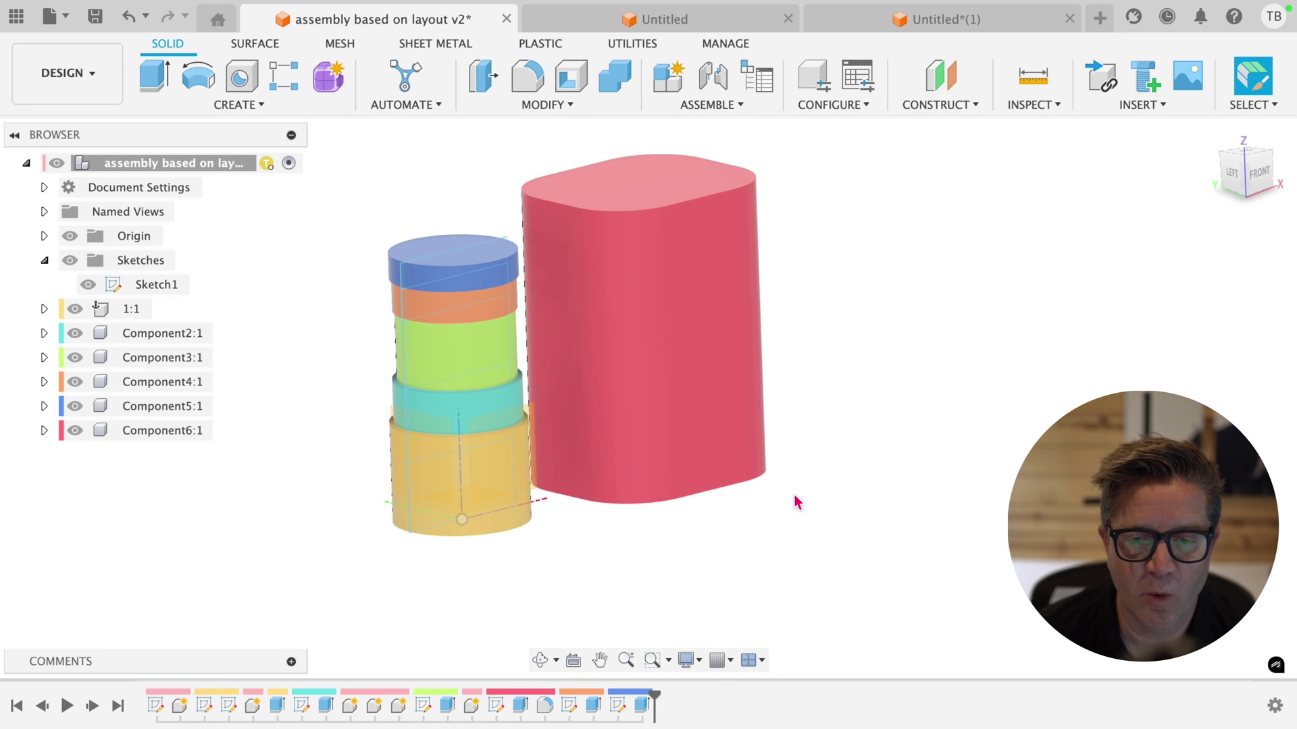
pyautogui.click(664, 408)
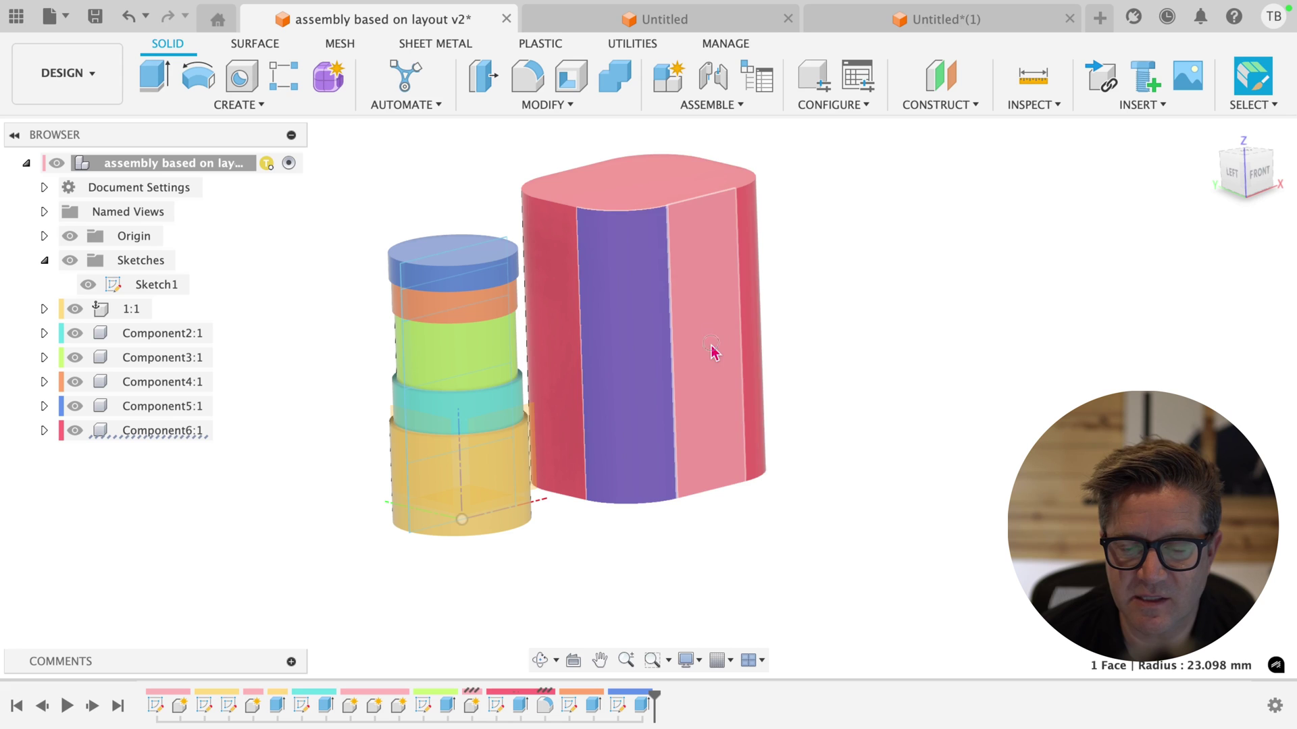
pyautogui.click(712, 351)
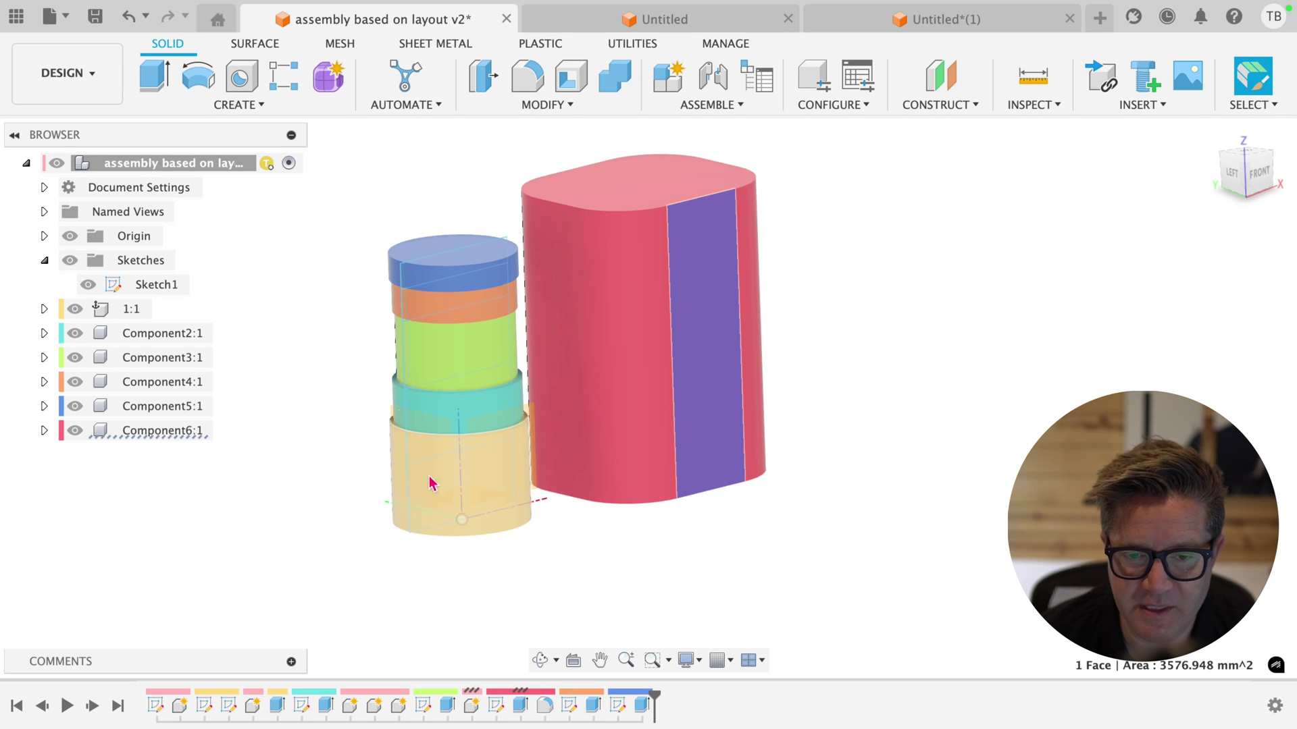
pyautogui.click(573, 584)
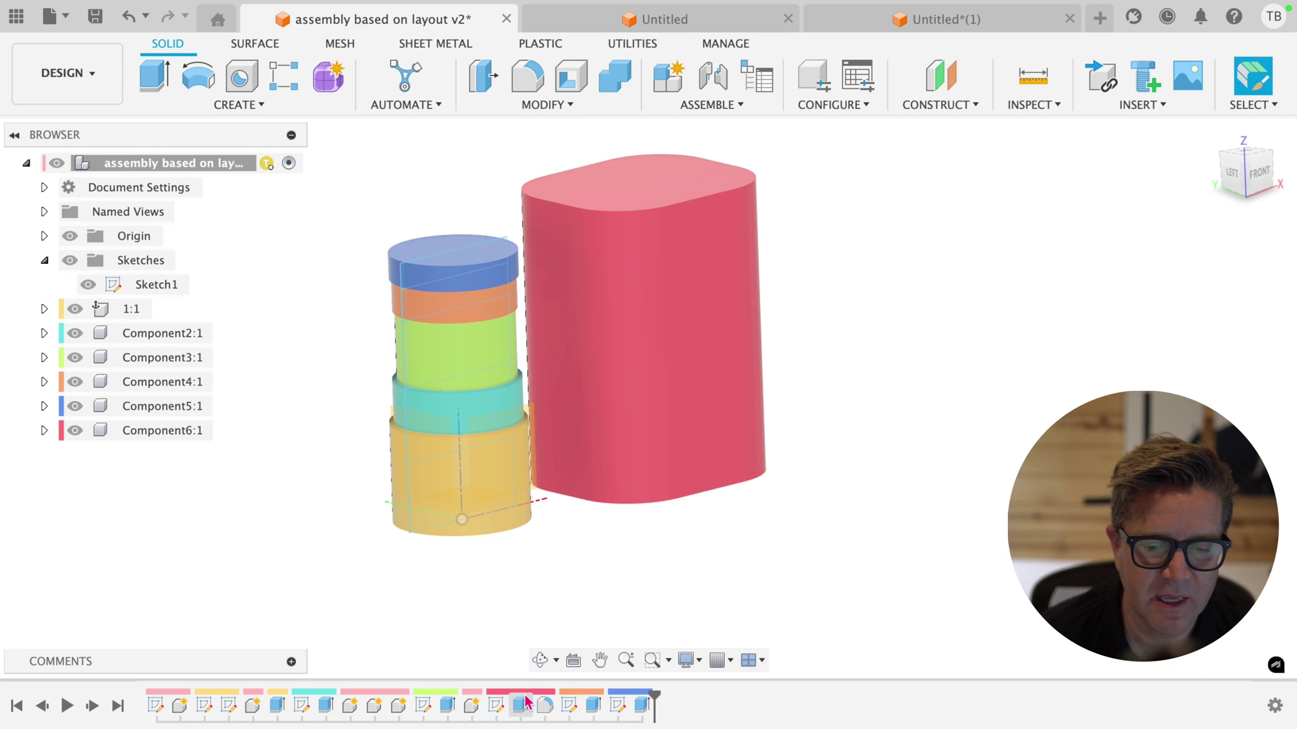
# - Reorder the red component's sketch, extrude and fillet as a group to the end of the assembly's timeline
pyautogui.click(497, 706)
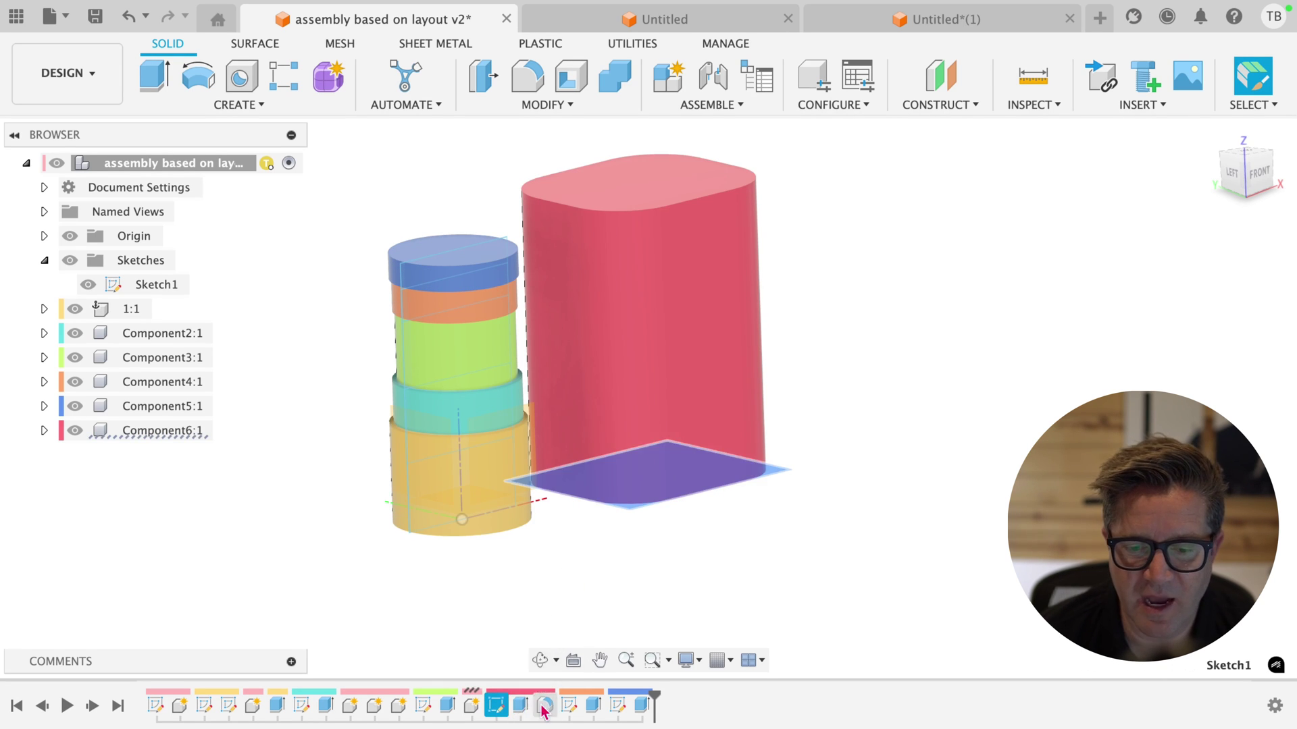
pyautogui.keyDown('shift'); pyautogui.click(547, 706); pyautogui.keyUp('shift')
pyautogui.moveTo(555, 706); pyautogui.dragTo(685, 707)
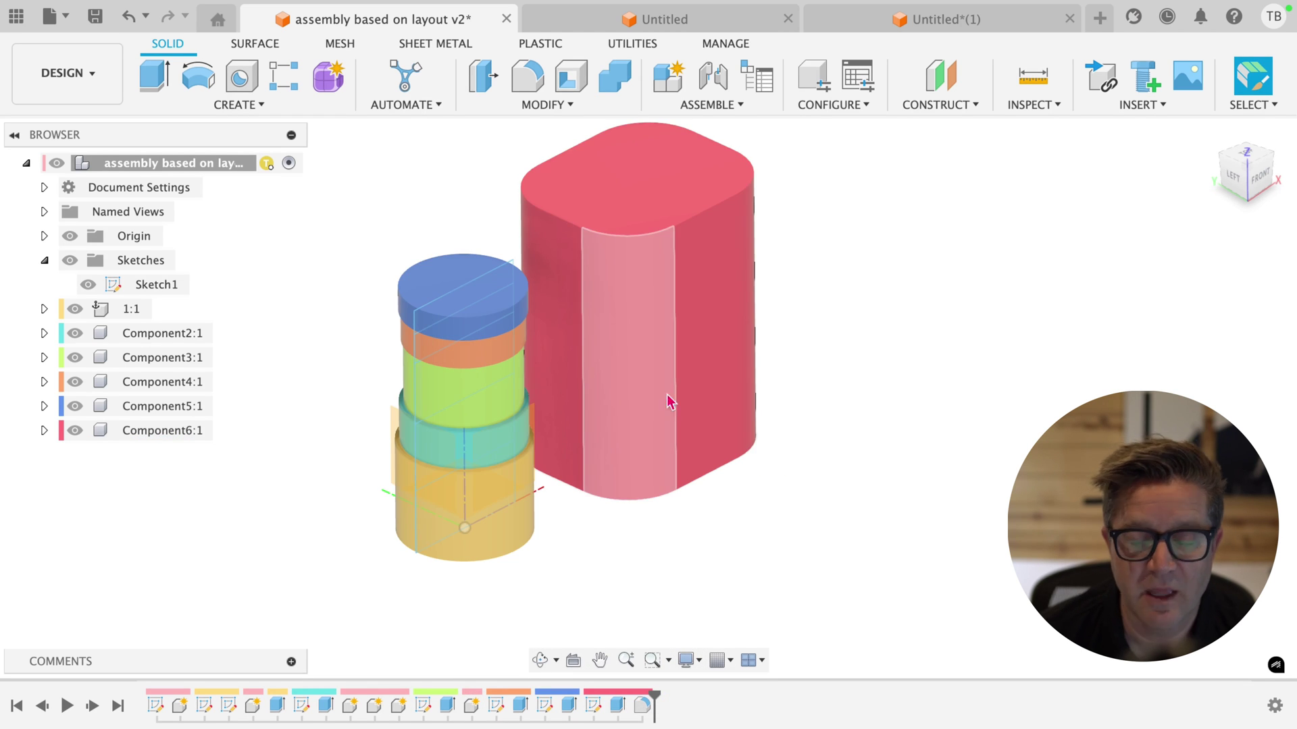
pyautogui.scroll(-3, 680, 511)
pyautogui.scroll(3, 678, 461)
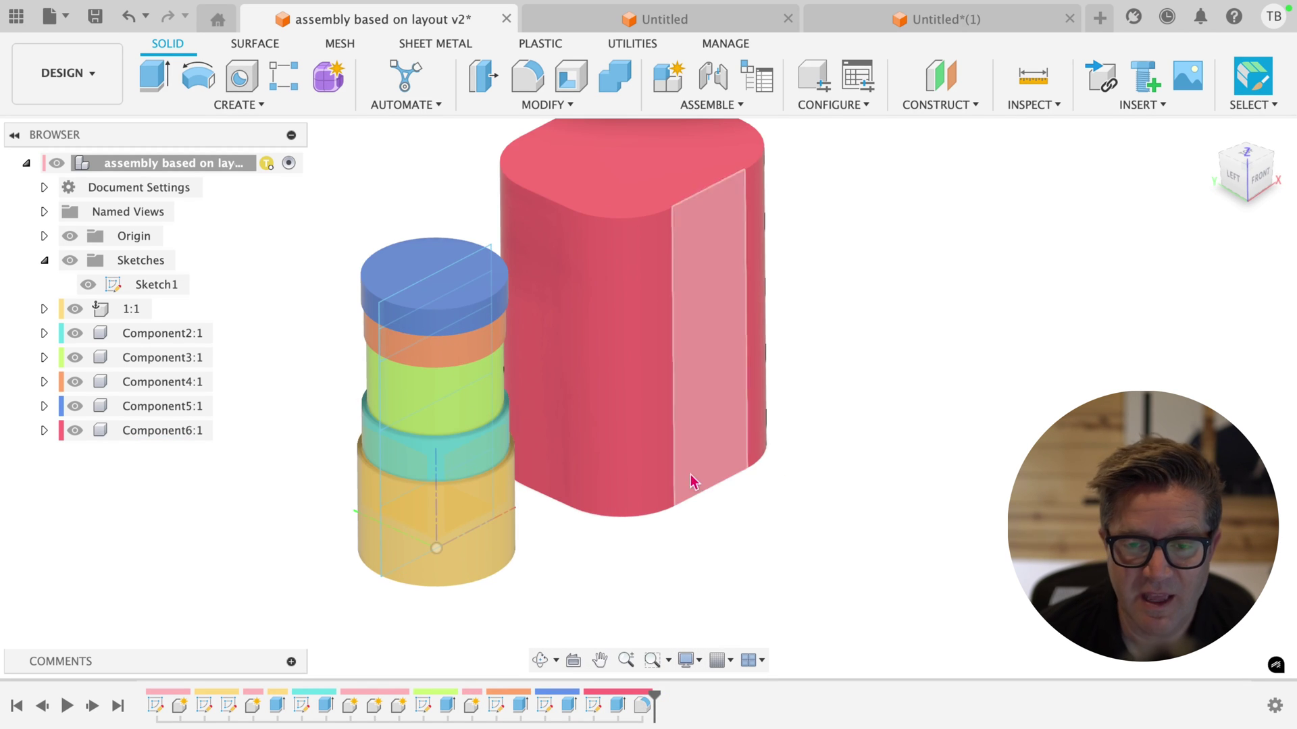
# - Examine the stacked cylindrical components by selecting their faces to see which timeline features each one depends on
pyautogui.keyDown('shift'); pyautogui.moveTo(703, 519); pyautogui.dragTo(687, 508, button='middle'); pyautogui.keyUp('shift')
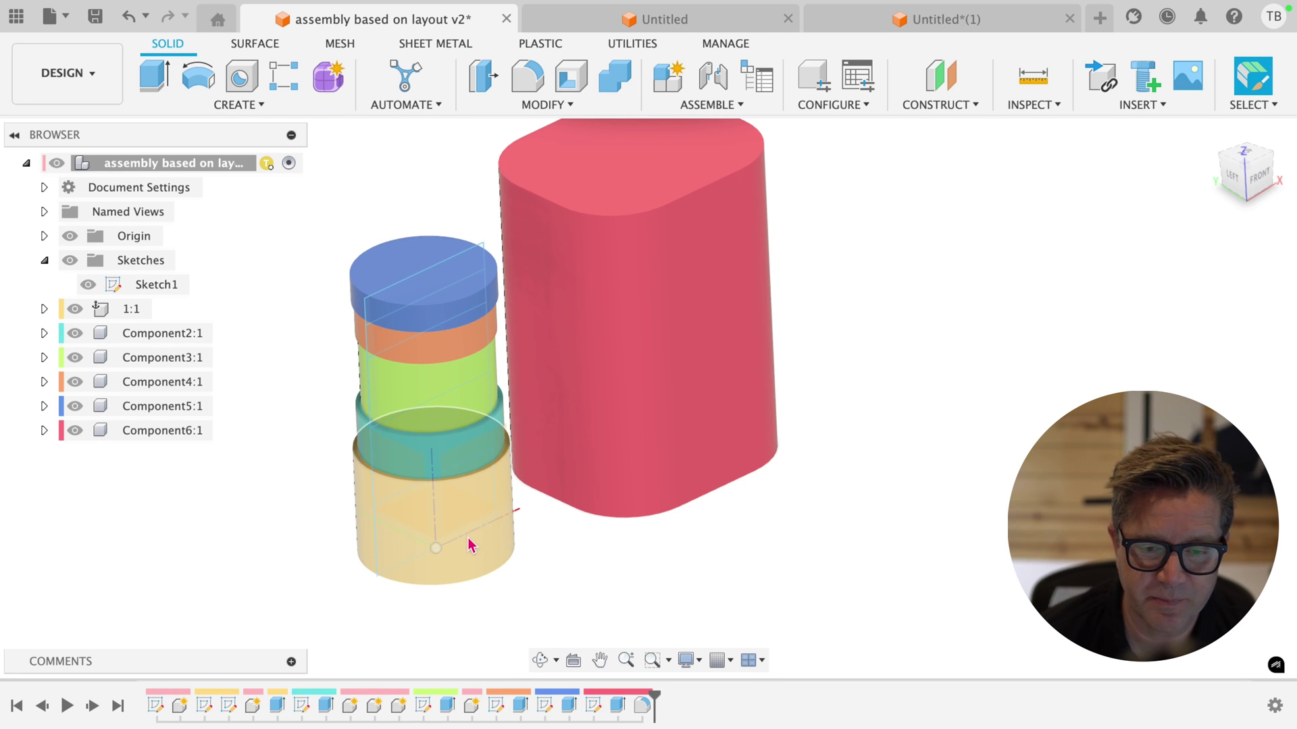
pyautogui.scroll(3, 466, 534)
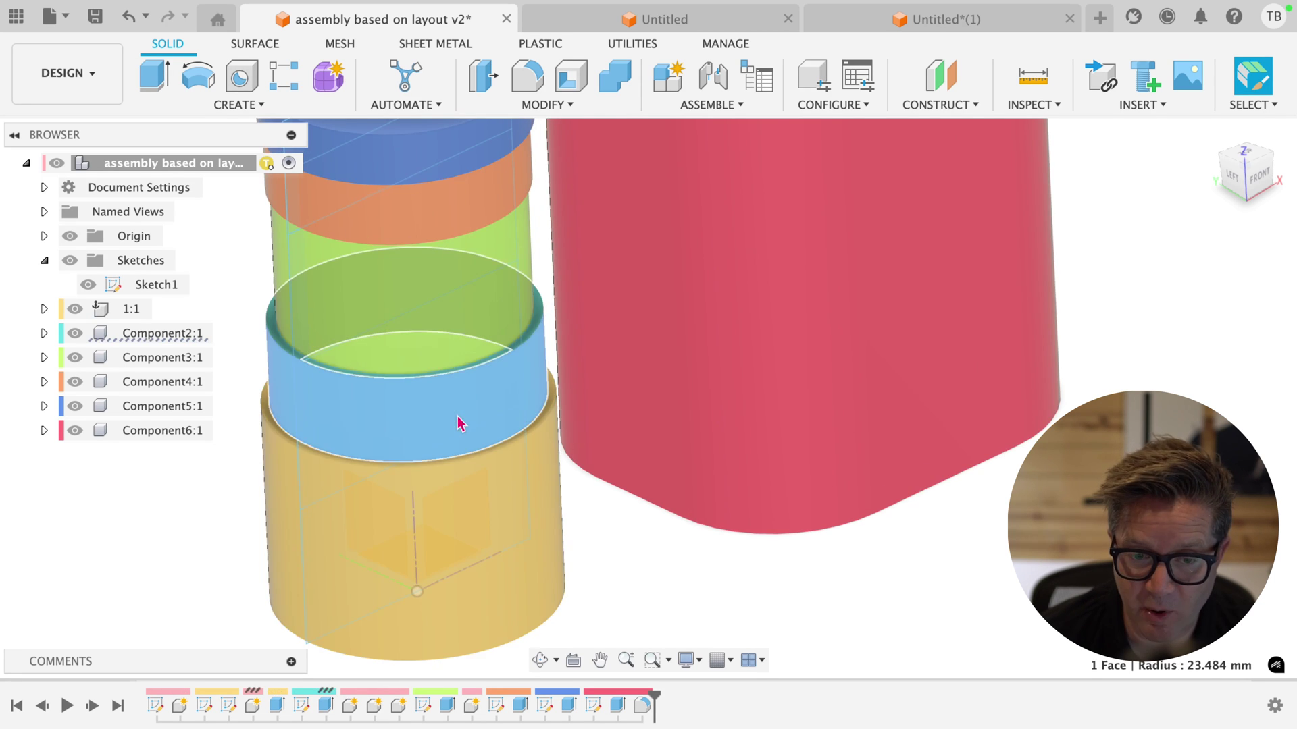
pyautogui.scroll(-1, 458, 424)
pyautogui.scroll(-1, 457, 417)
pyautogui.click(443, 343)
pyautogui.click(443, 278)
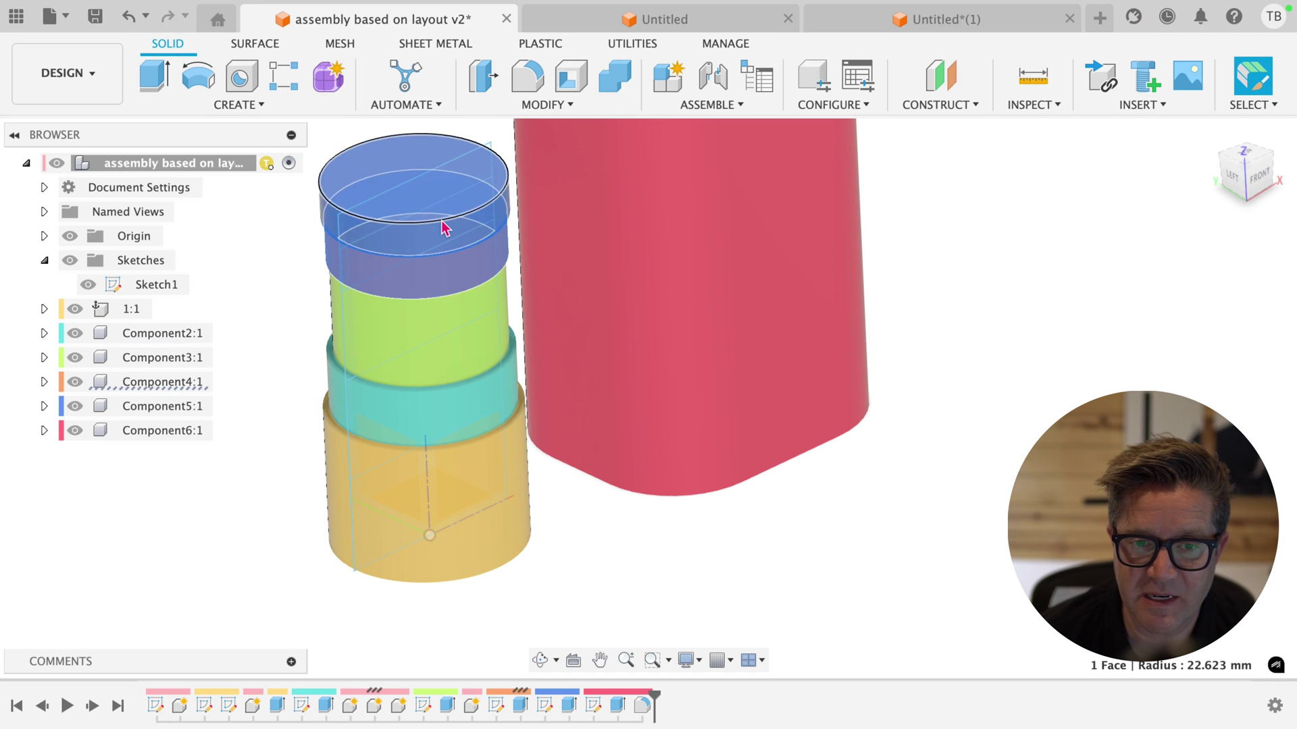
pyautogui.click(578, 577)
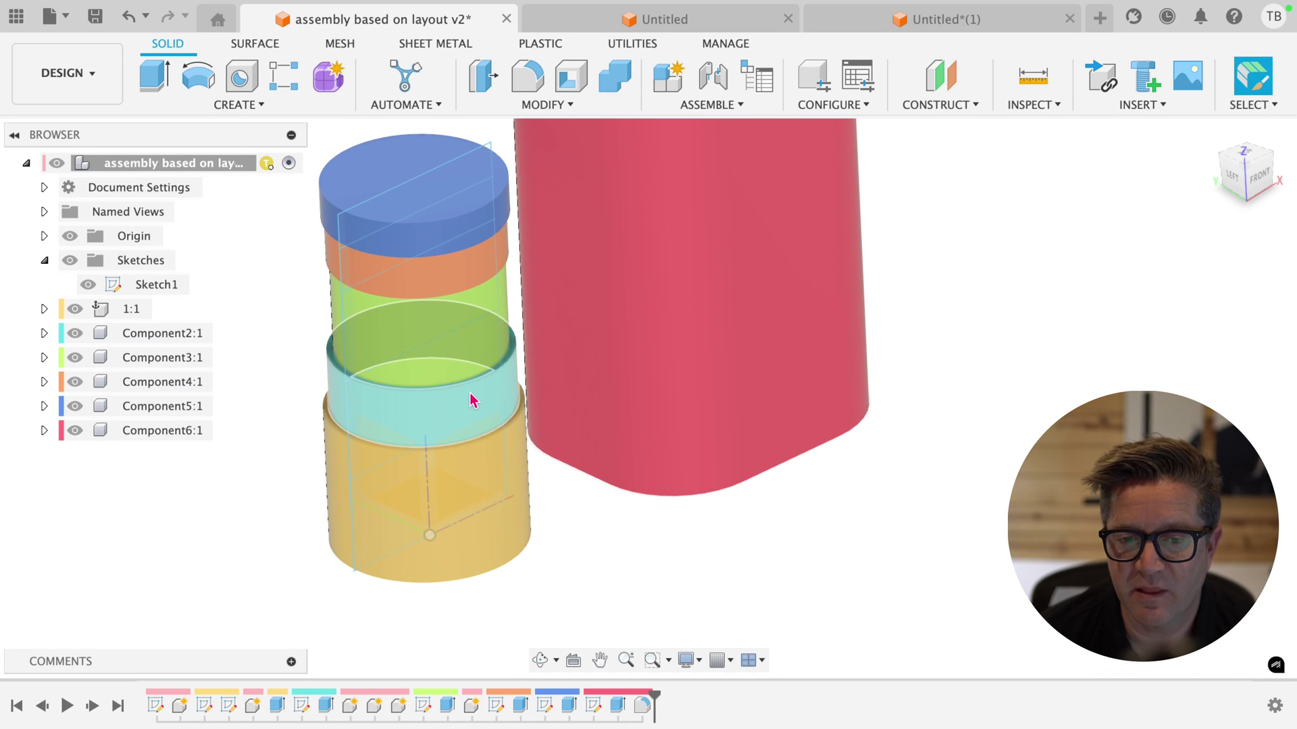
# - Inspect the teal component's sketch and extrude in the timeline, and select the yellow base component's preceding features to compare their order
pyautogui.scroll(3, 521, 427)
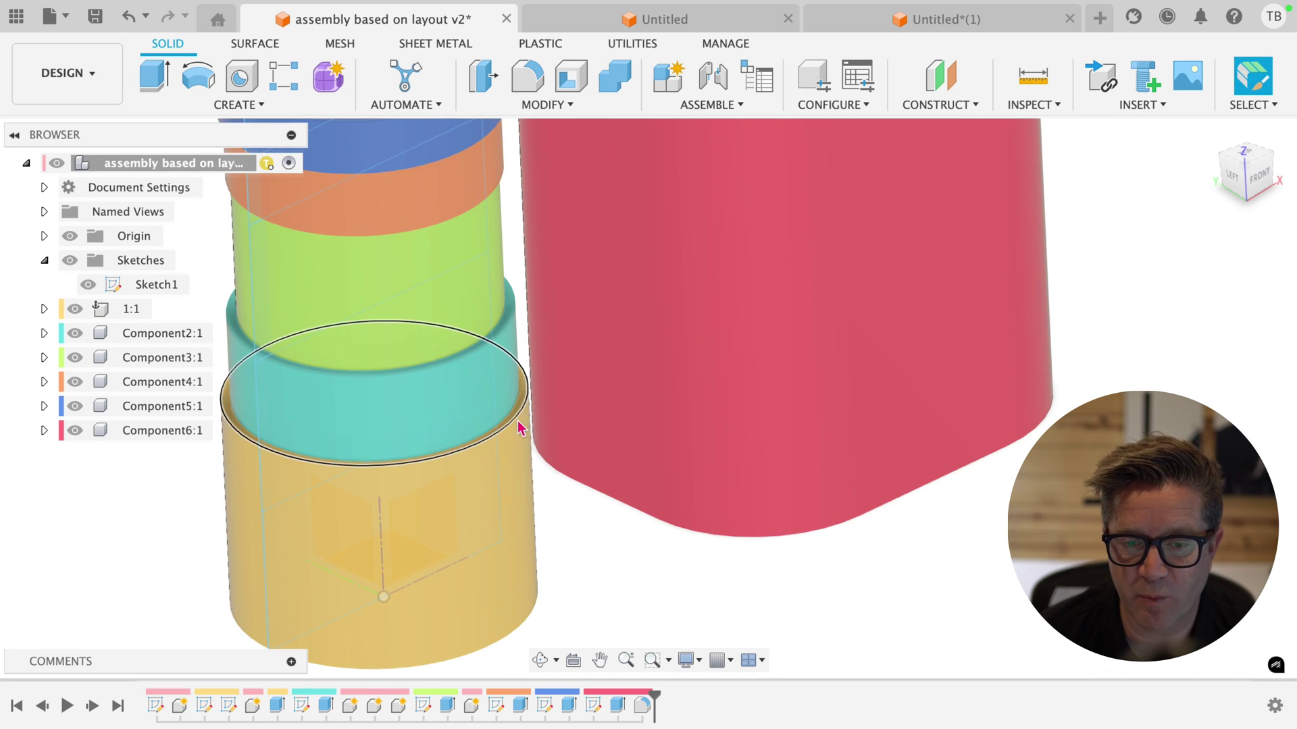
pyautogui.click(520, 433)
pyautogui.scroll(-3, 493, 453)
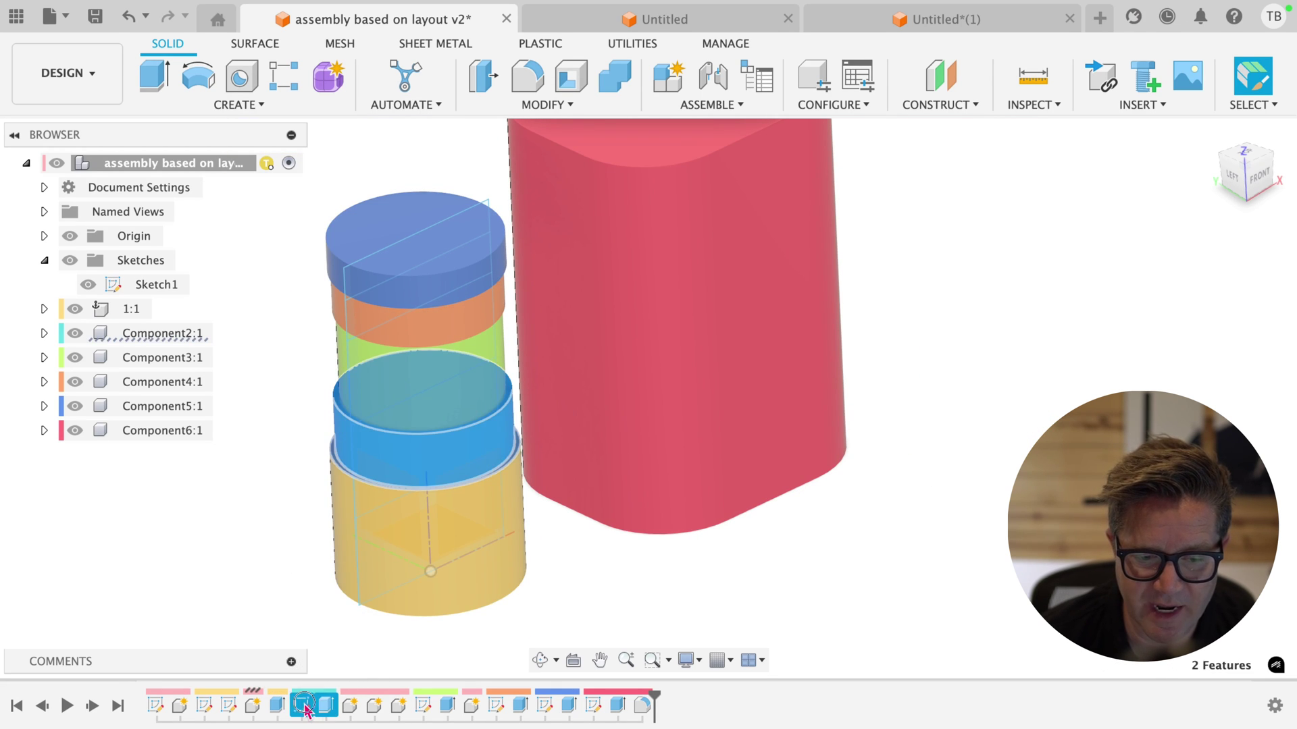
pyautogui.keyDown('shift'); pyautogui.click(213, 716); pyautogui.keyUp('shift')
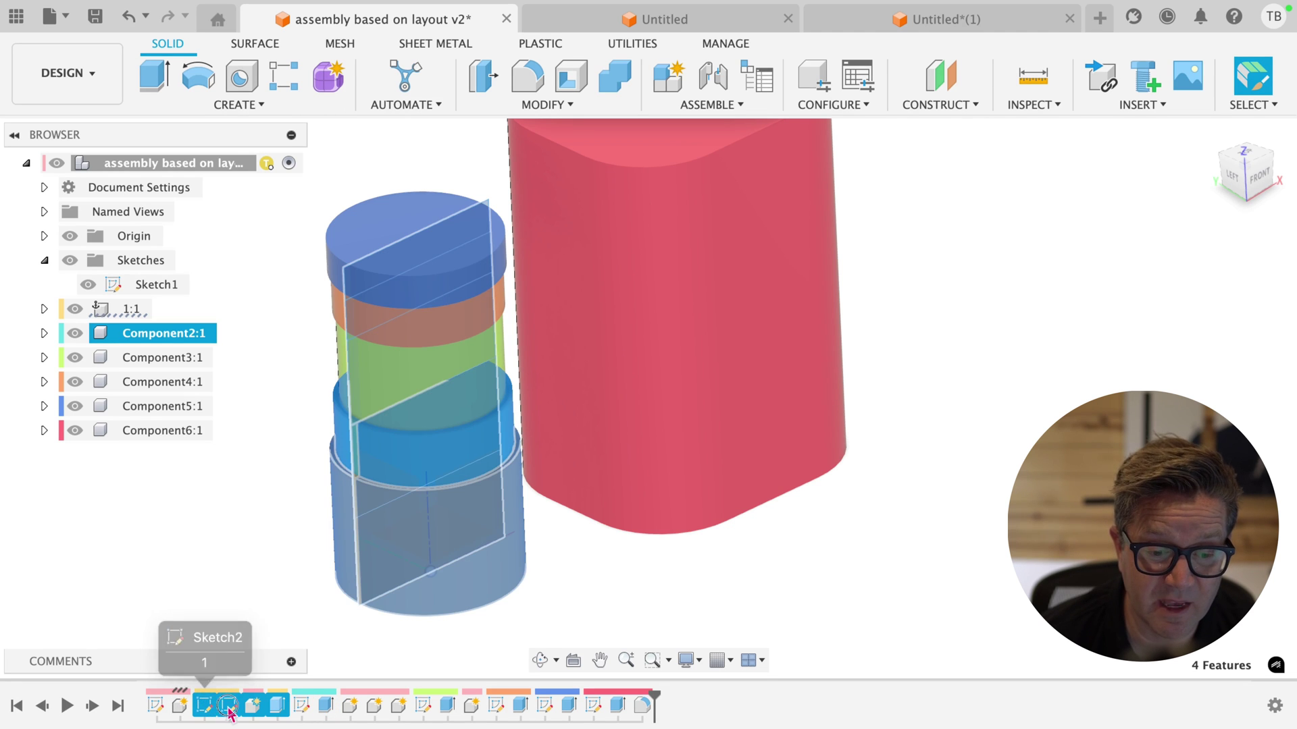
pyautogui.click(418, 708)
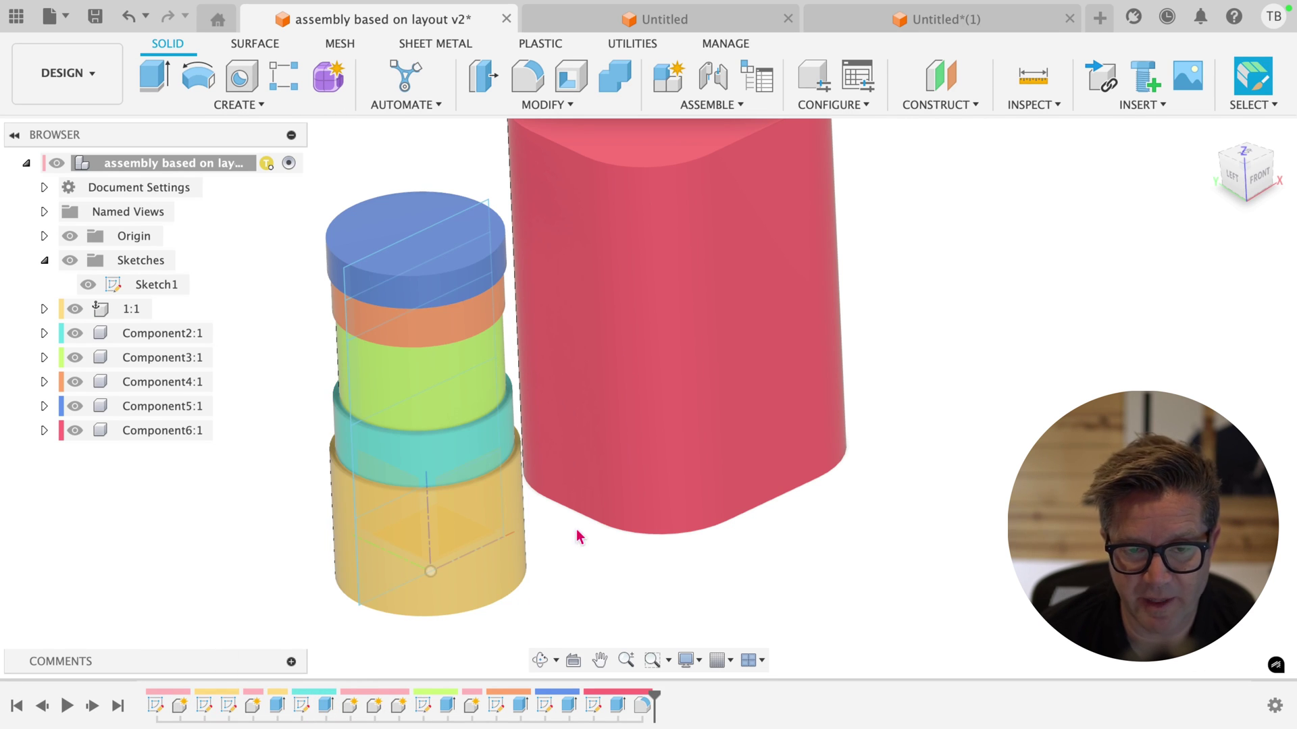
pyautogui.scroll(1, 585, 526)
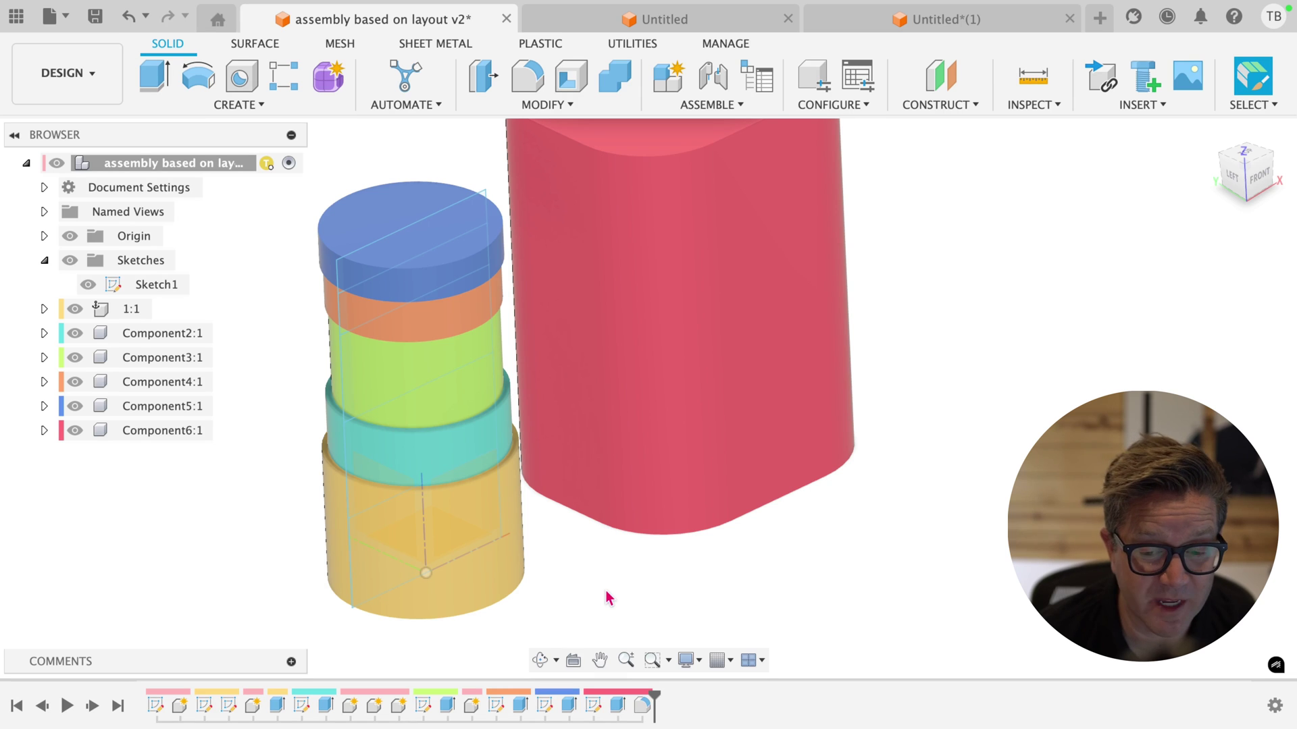
# - Select the red component's sketch, extrude and fillet together in the timeline to review them as an independent group, and clear the selection
pyautogui.click(593, 705)
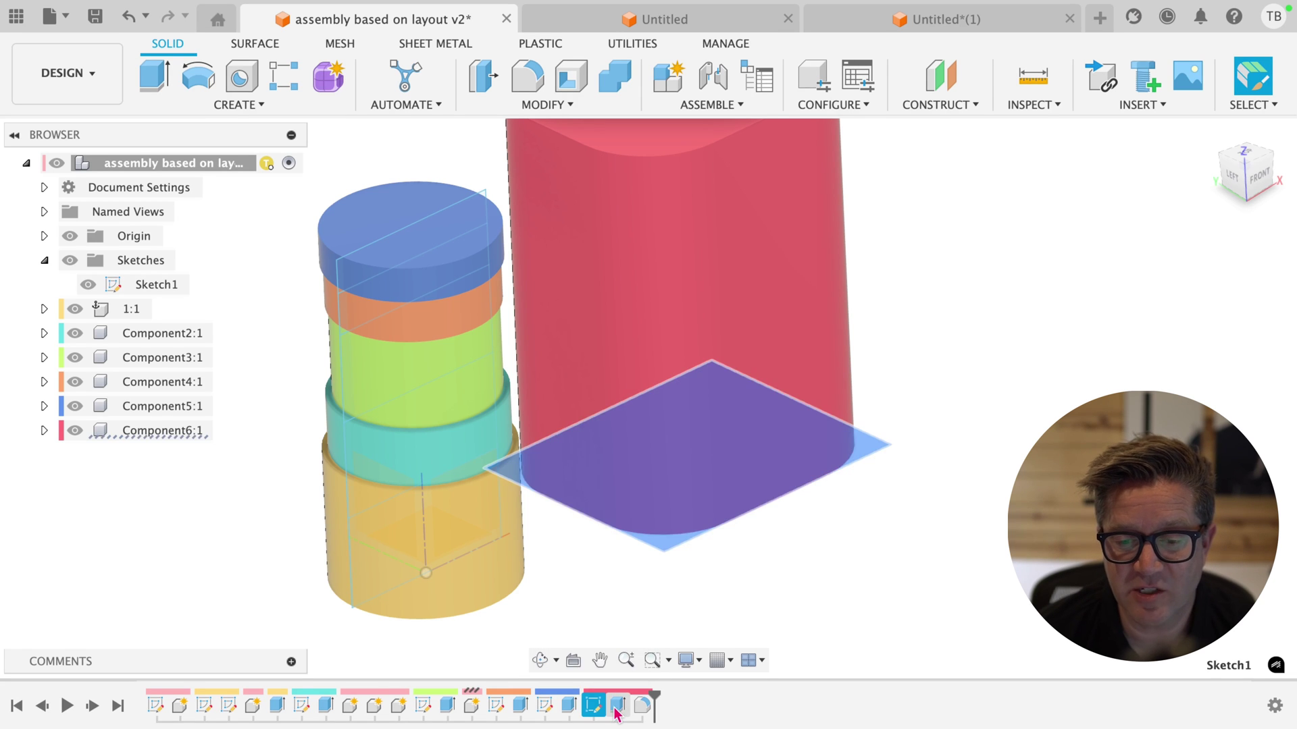
pyautogui.keyDown('shift'); pyautogui.click(640, 711); pyautogui.keyUp('shift')
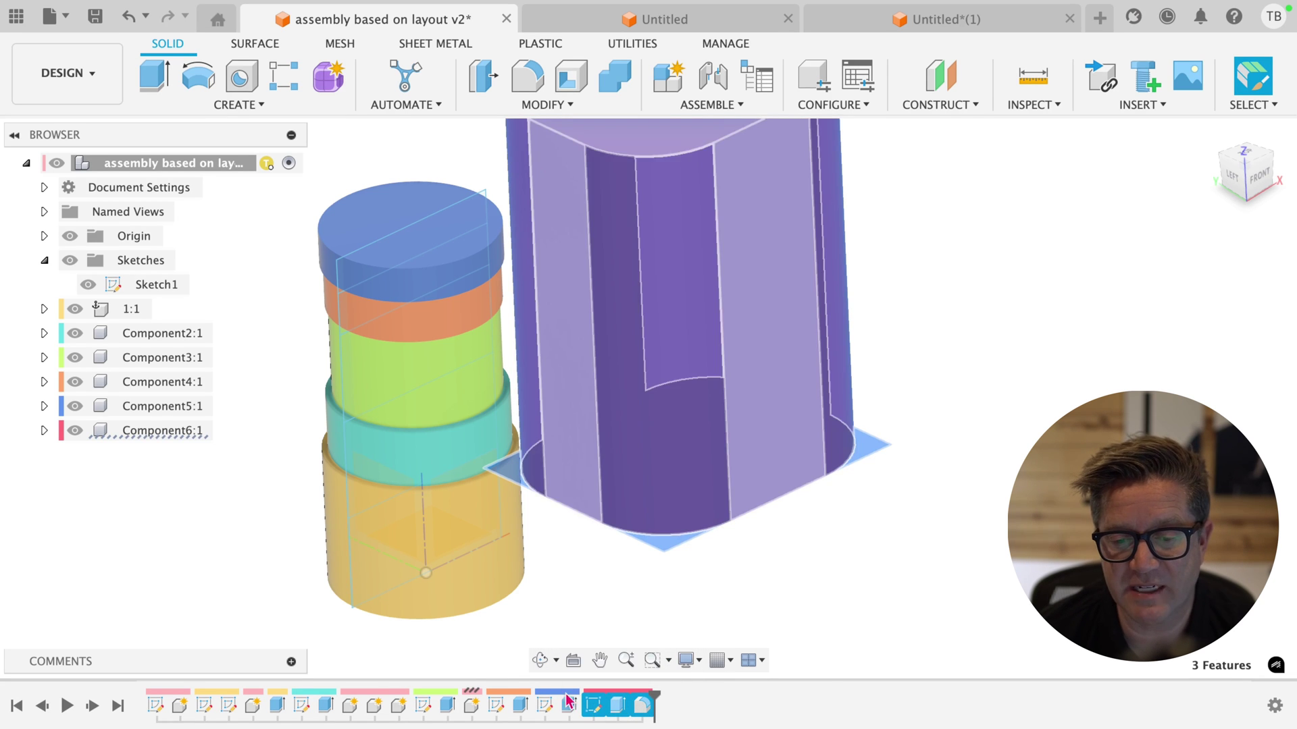
pyautogui.click(766, 599)
pyautogui.scroll(-3, 766, 599)
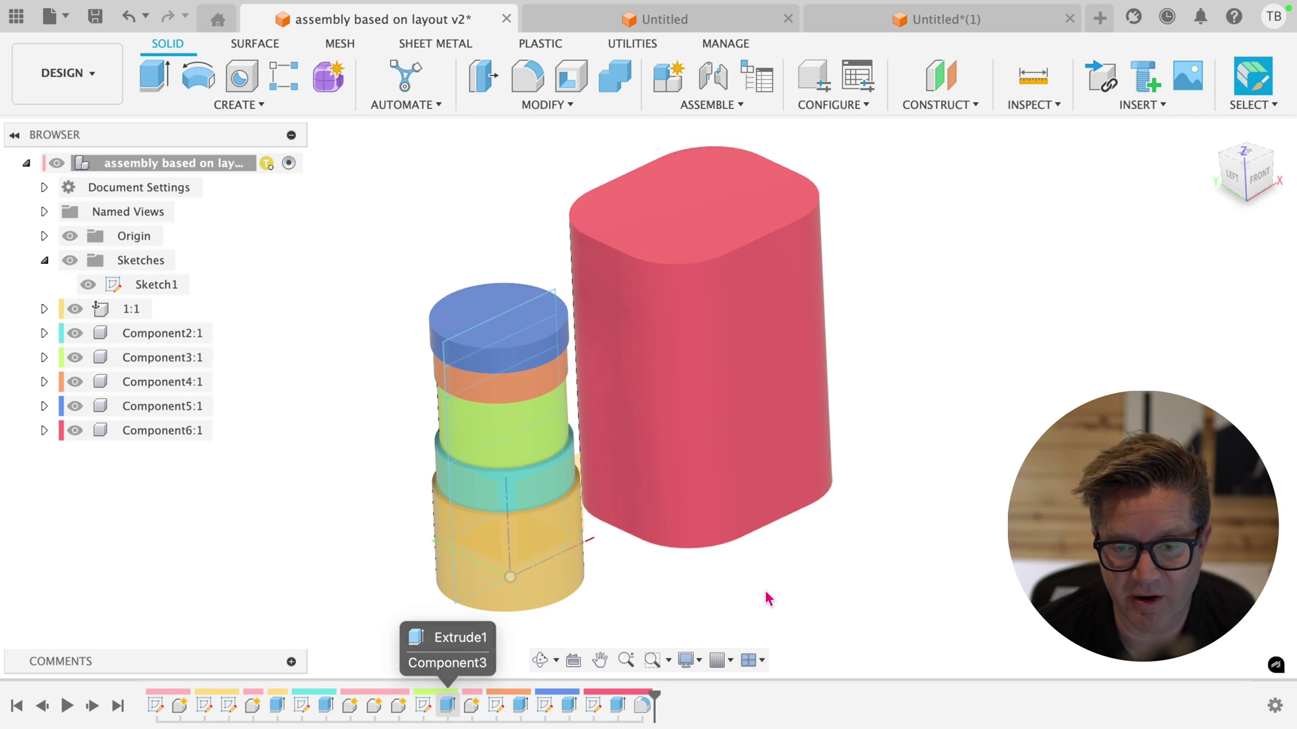
pyautogui.click(765, 592)
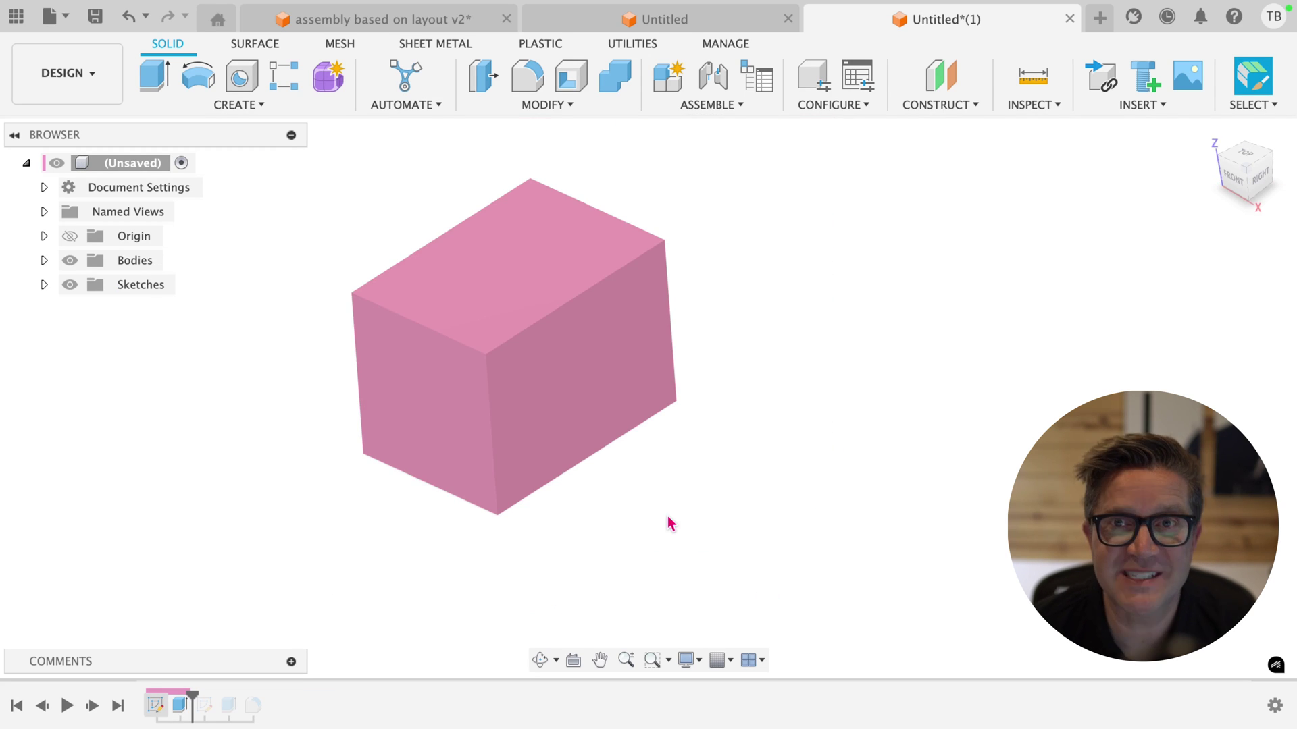